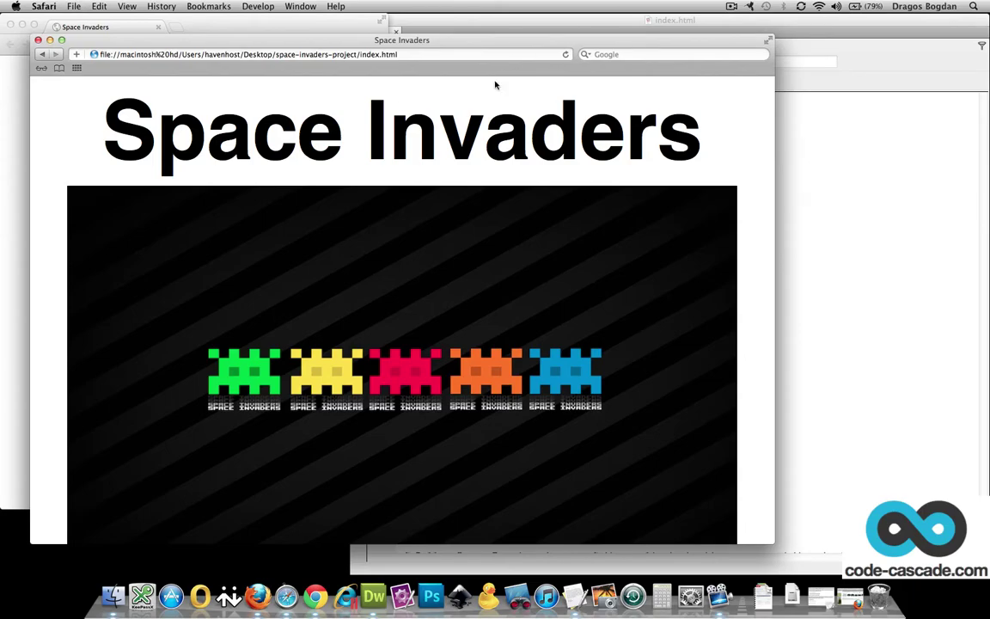
Look through the Space Invaders page from its heading and banner down to the footer and back to the article text.
{"action": "scroll", "coordinate": [493, 134], "scroll_direction": "down", "scroll_amount": 4}
{"action": "scroll", "coordinate": [492, 133], "scroll_direction": "down", "scroll_amount": 15}
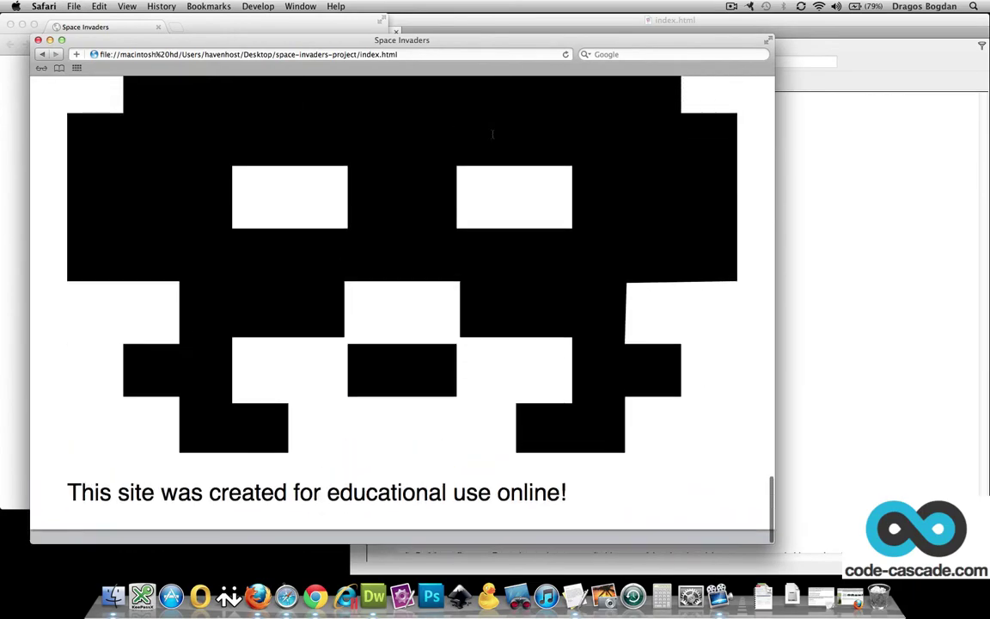
{"action": "scroll", "coordinate": [505, 390], "scroll_direction": "up", "scroll_amount": 15}
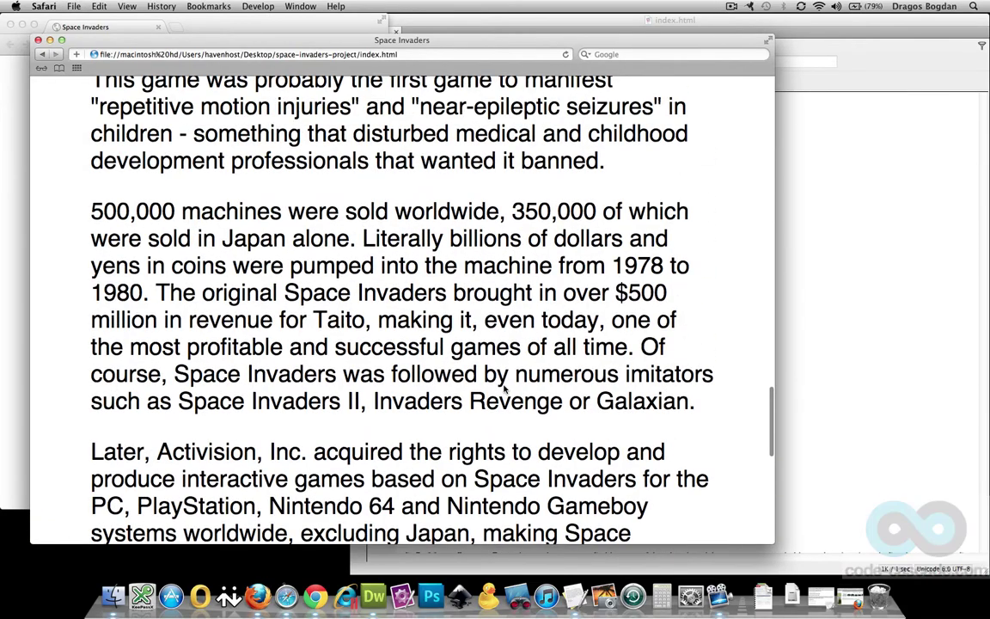
{"action": "scroll", "coordinate": [504, 390], "scroll_direction": "up", "scroll_amount": 1}
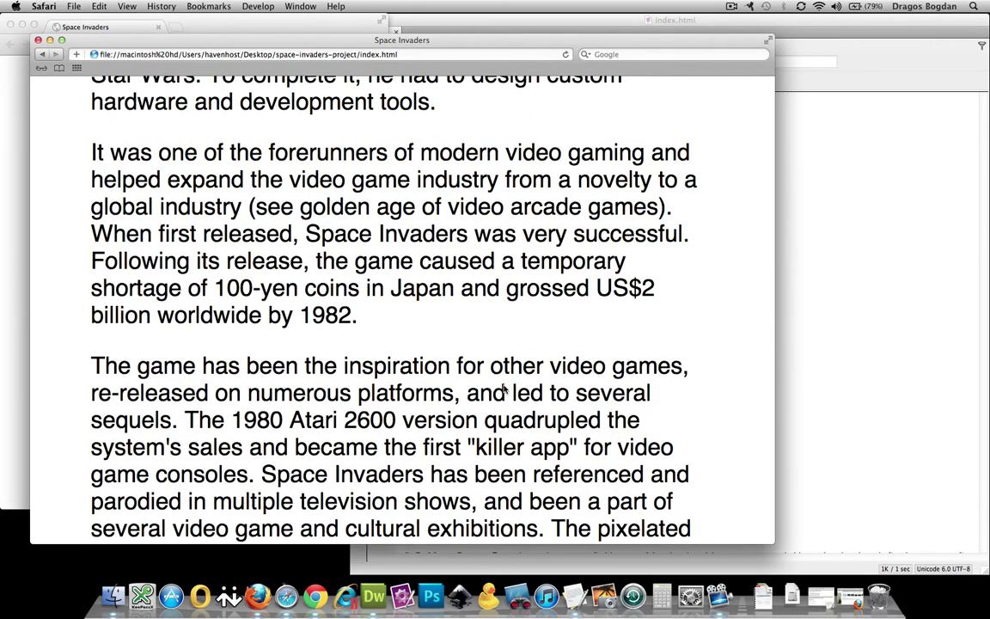
{"action": "scroll", "coordinate": [505, 389], "scroll_direction": "up", "scroll_amount": 10}
{"action": "scroll", "coordinate": [504, 390], "scroll_direction": "down", "scroll_amount": 7}
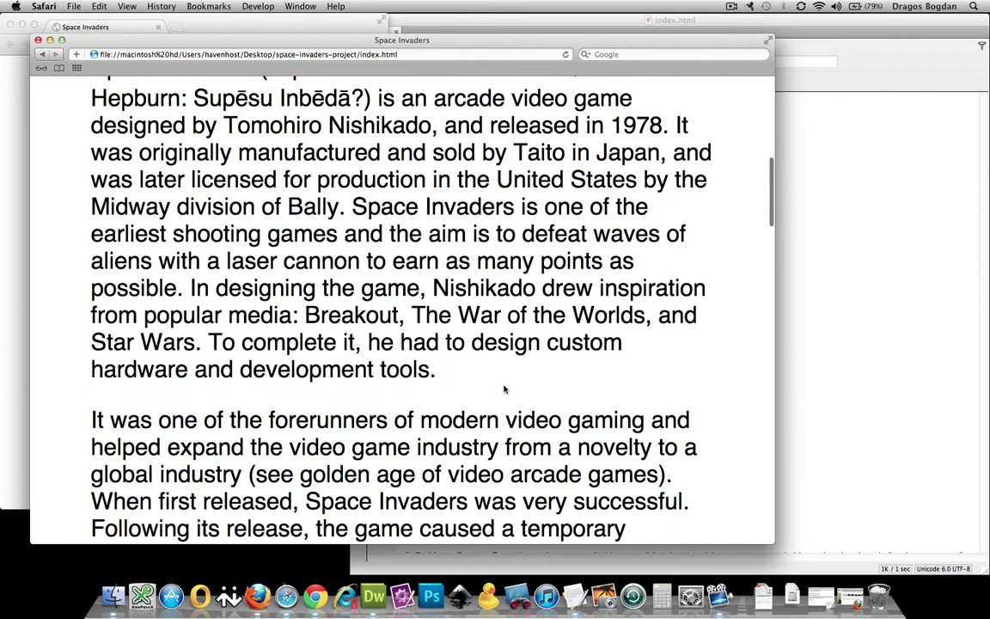
{"action": "scroll", "coordinate": [505, 389], "scroll_direction": "down", "scroll_amount": 1}
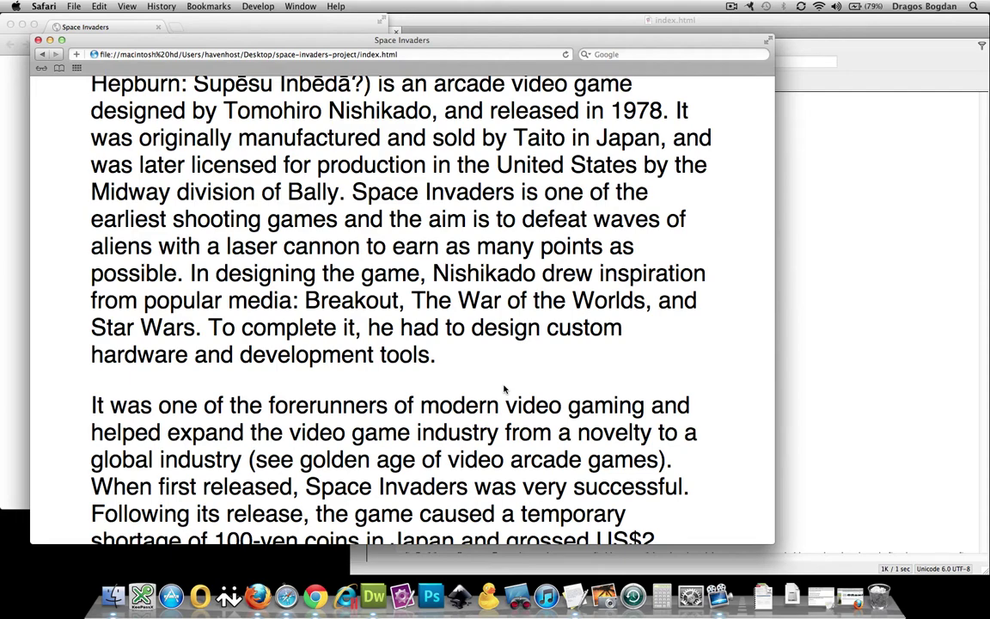
{"action": "scroll", "coordinate": [504, 390], "scroll_direction": "down", "scroll_amount": 2}
{"action": "scroll", "coordinate": [504, 390], "scroll_direction": "up", "scroll_amount": 2}
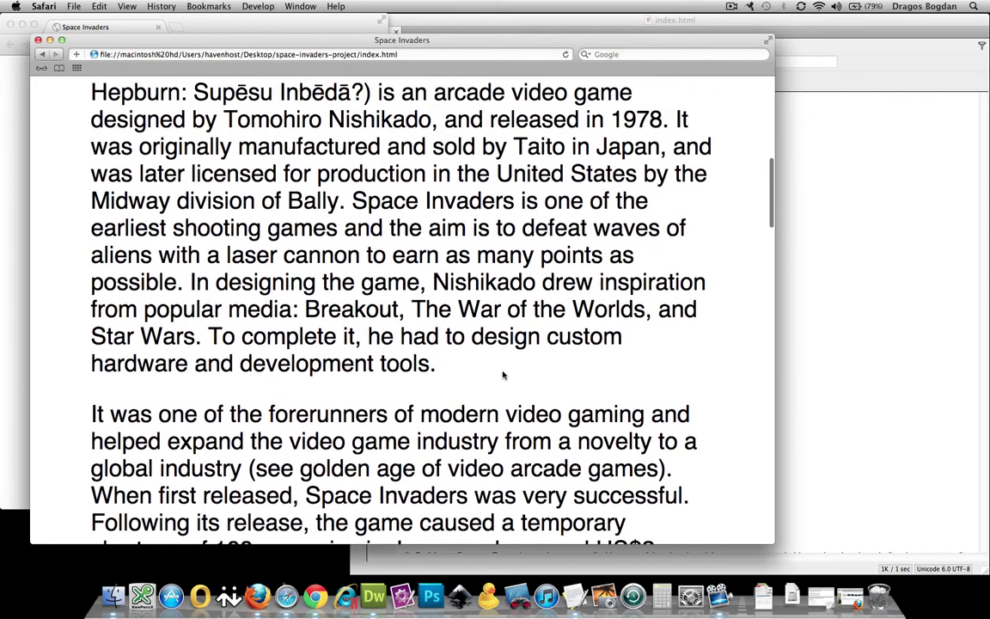
Examine the typeface used in the article's first paragraph, the main heading and the footer line of the Space Invaders page.
{"action": "left_click_drag", "start_coordinate": [442, 337], "coordinate": [239, 204]}
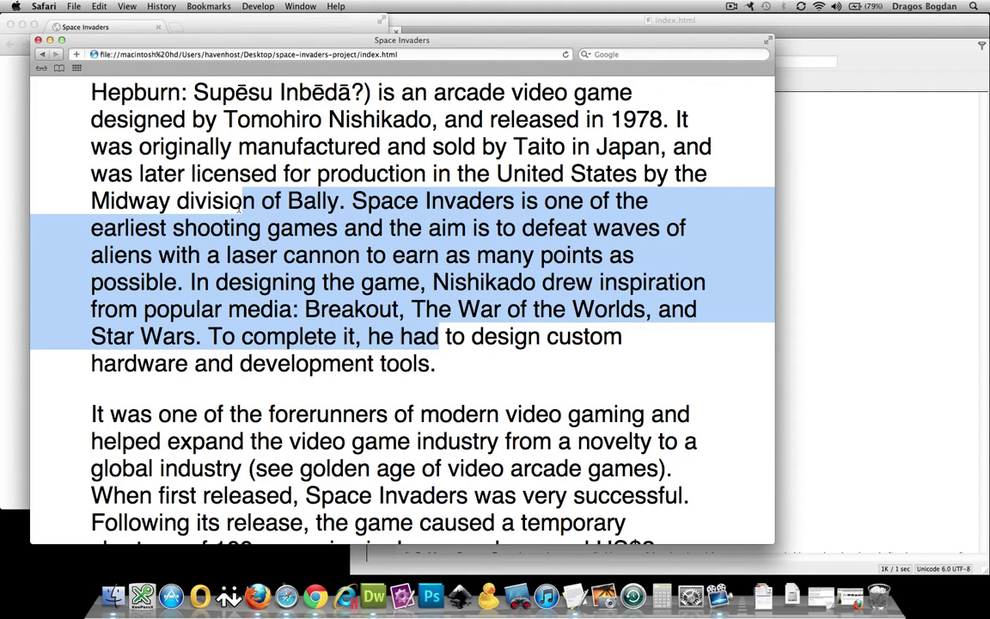
{"action": "scroll", "coordinate": [239, 206], "scroll_direction": "up", "scroll_amount": 10}
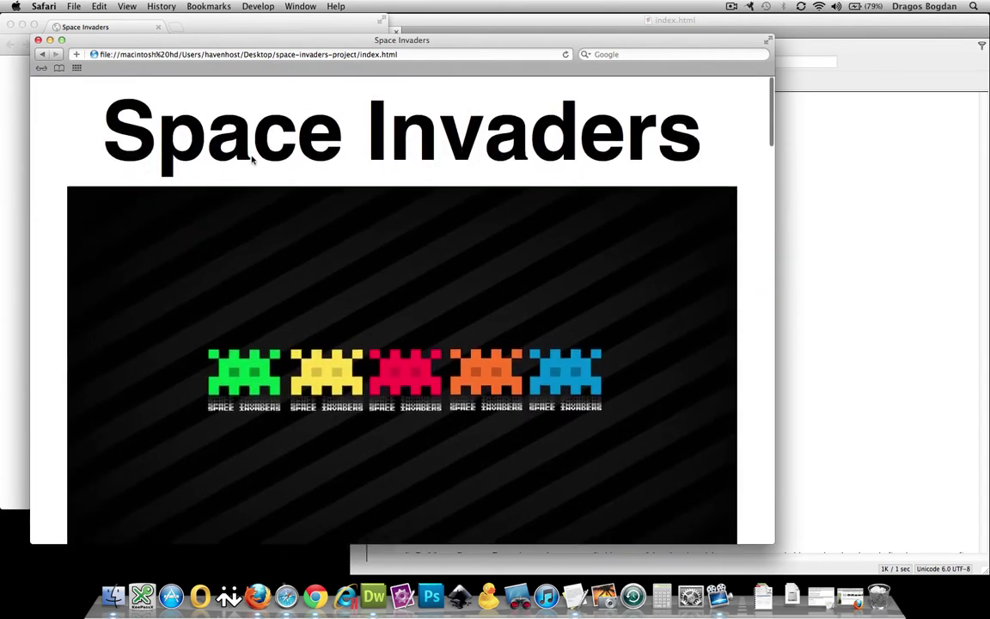
{"action": "left_click_drag", "start_coordinate": [359, 128], "coordinate": [516, 482]}
{"action": "left_click", "coordinate": [353, 125]}
{"action": "scroll", "coordinate": [354, 125], "scroll_direction": "down", "scroll_amount": 20}
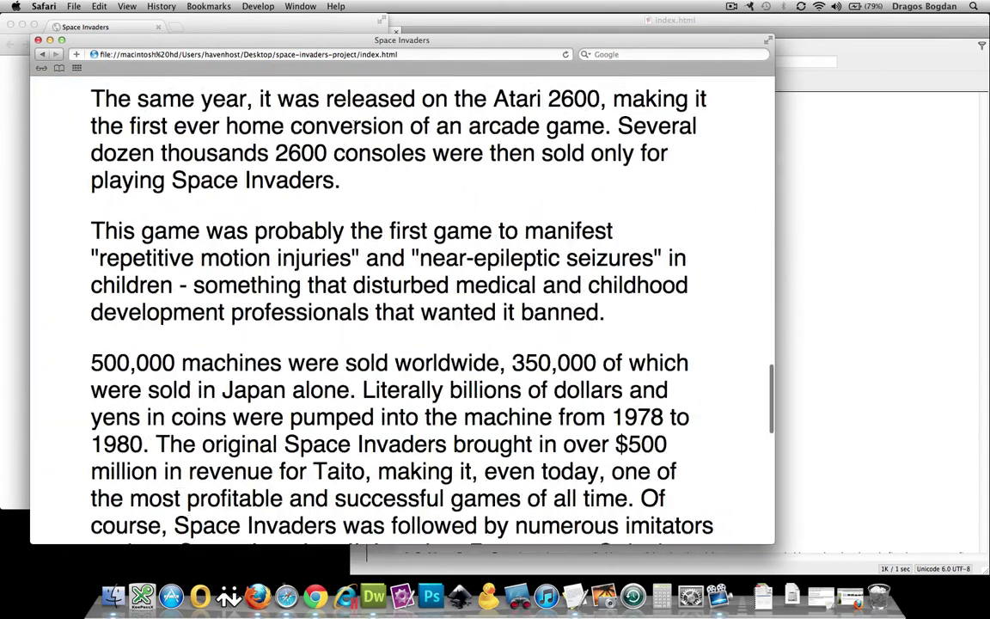
{"action": "triple_click", "coordinate": [329, 505]}
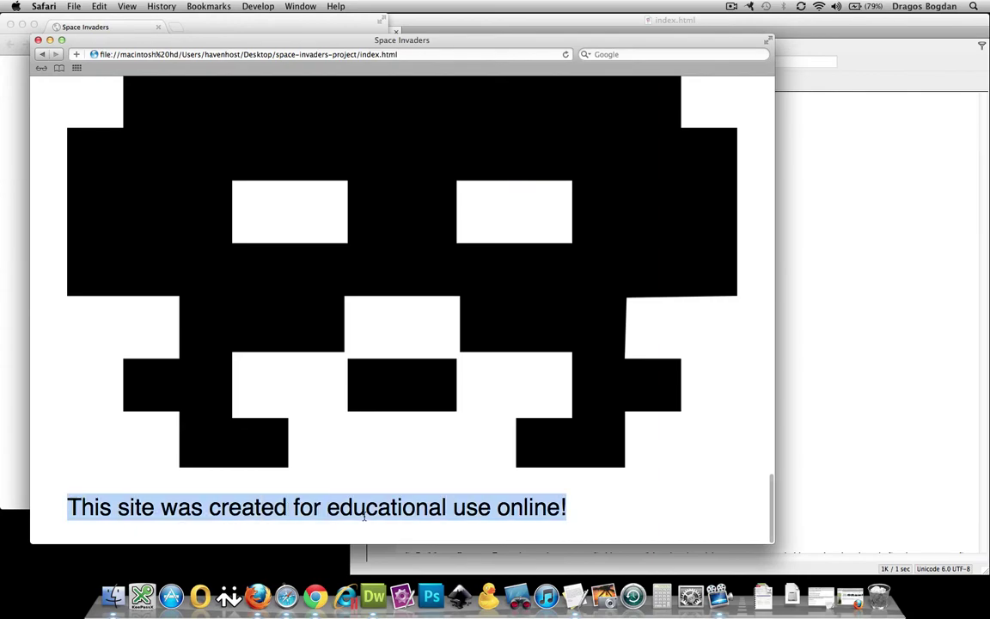
{"action": "scroll", "coordinate": [363, 516], "scroll_direction": "up", "scroll_amount": 5}
{"action": "scroll", "coordinate": [363, 516], "scroll_direction": "up", "scroll_amount": 15}
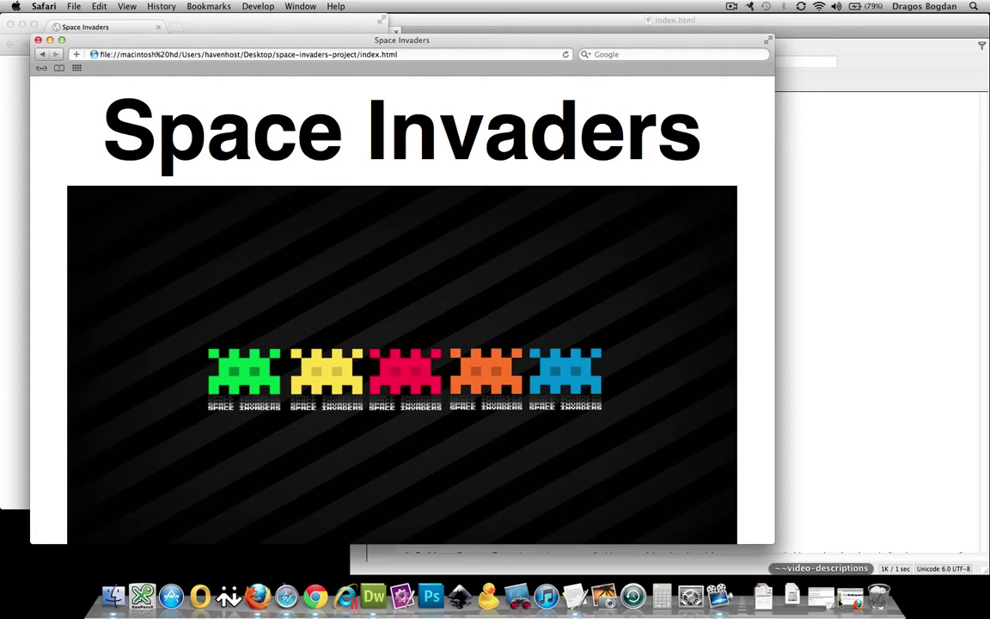
{"action": "left_click", "coordinate": [850, 595]}
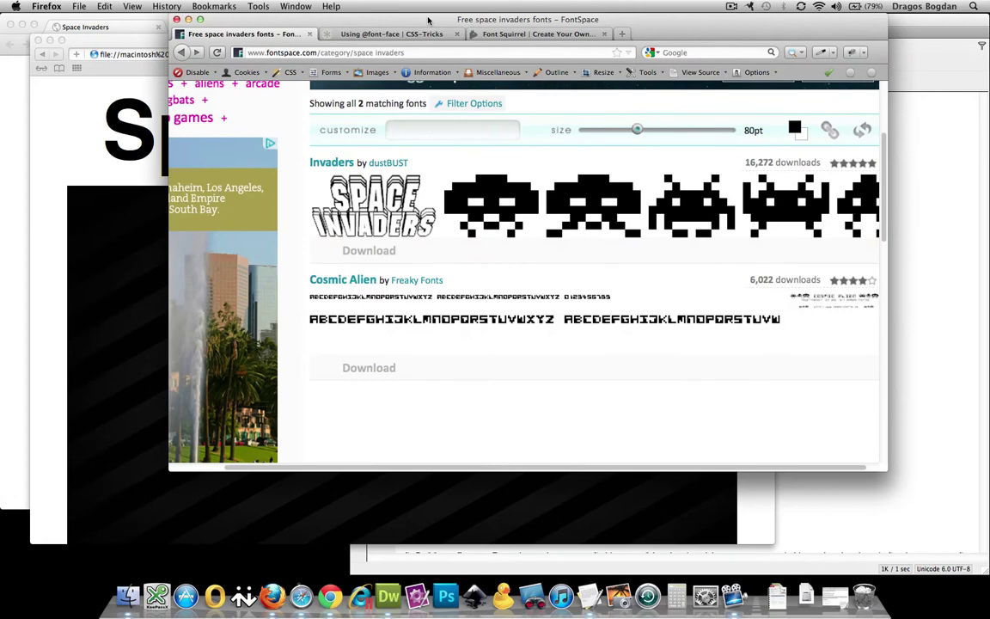
{"action": "left_click", "coordinate": [378, 34]}
{"action": "scroll", "coordinate": [378, 210], "scroll_direction": "up", "scroll_amount": 5}
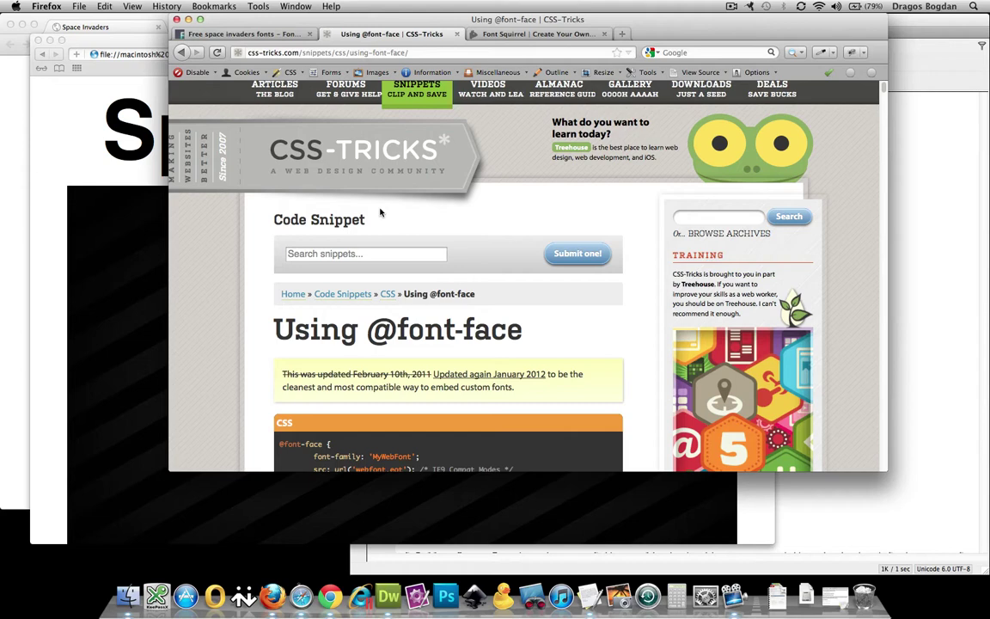
{"action": "scroll", "coordinate": [381, 213], "scroll_direction": "down", "scroll_amount": 4}
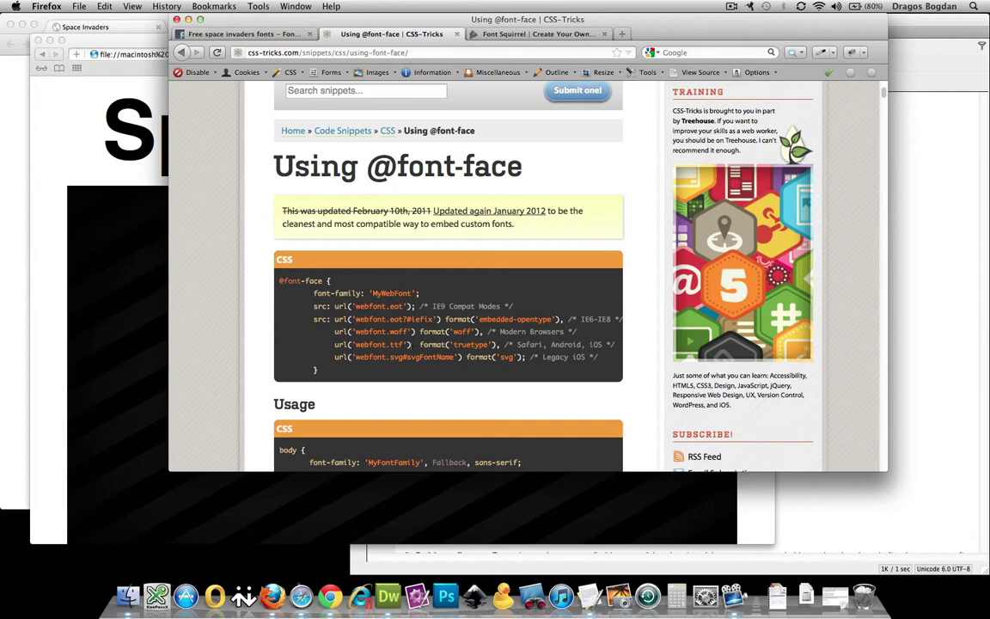
{"action": "double_click", "coordinate": [389, 293]}
{"action": "left_click", "coordinate": [342, 372]}
Enlarge the browser on the FontSpace page, return to its Google results and search for "free fonts arcade classic" instead.
{"action": "left_click", "coordinate": [245, 35]}
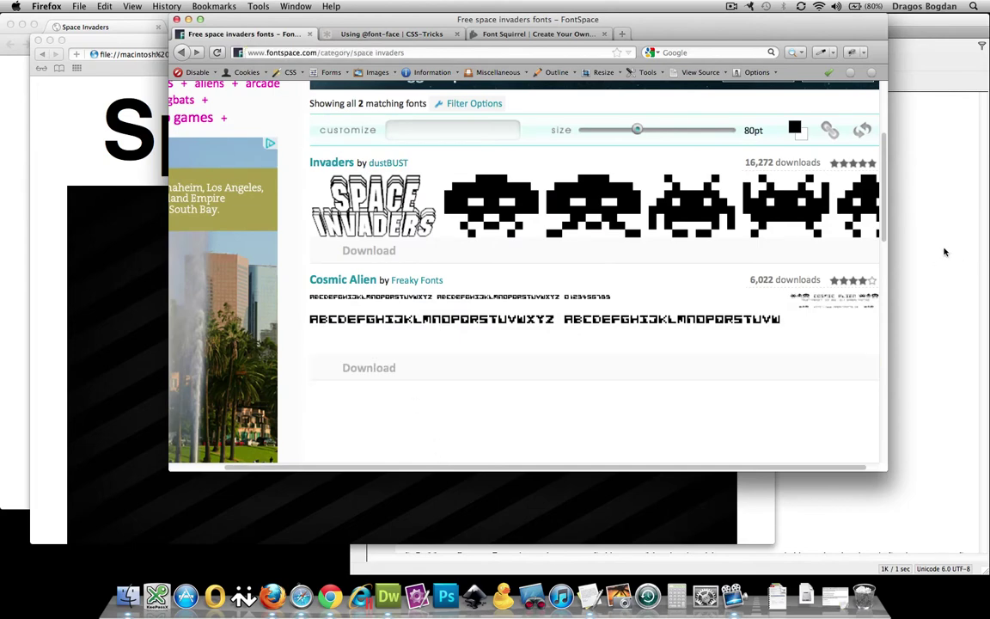
{"action": "left_click", "coordinate": [200, 19]}
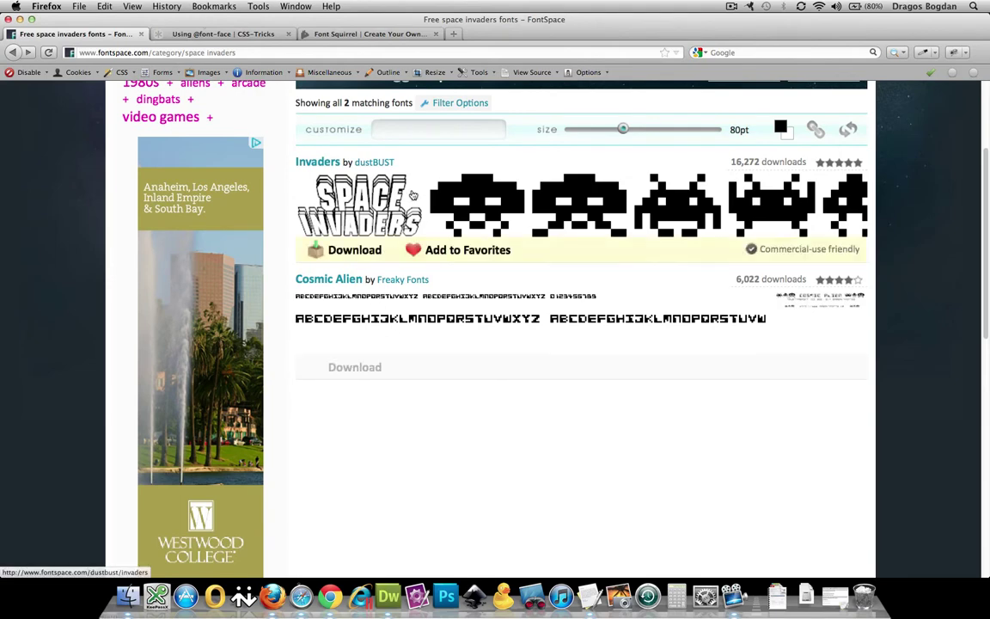
{"action": "left_click", "coordinate": [12, 53]}
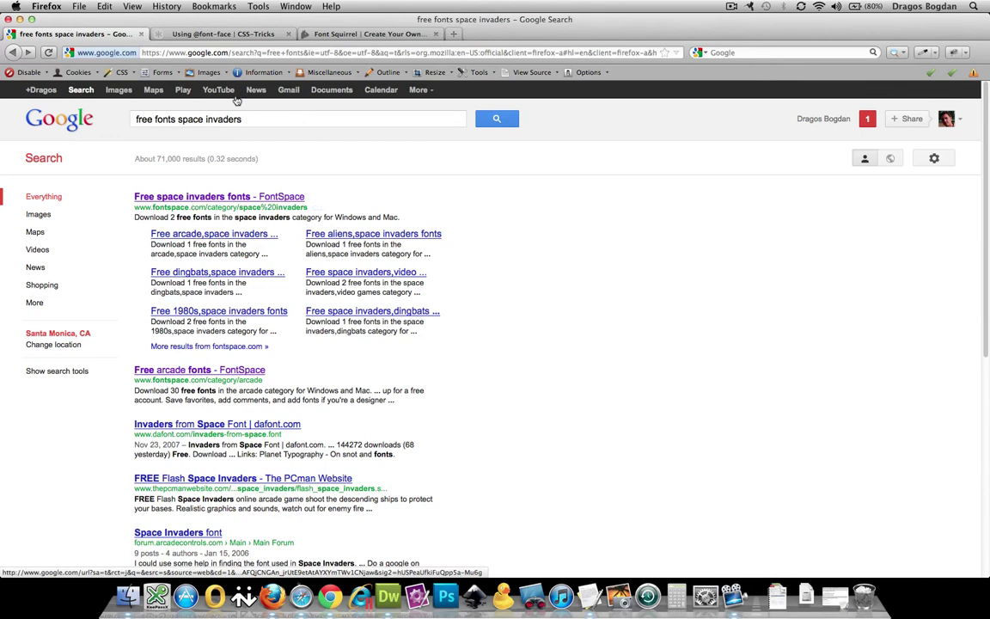
{"action": "left_click_drag", "start_coordinate": [248, 121], "coordinate": [180, 121]}
{"action": "key", "text": "BackSpace"}
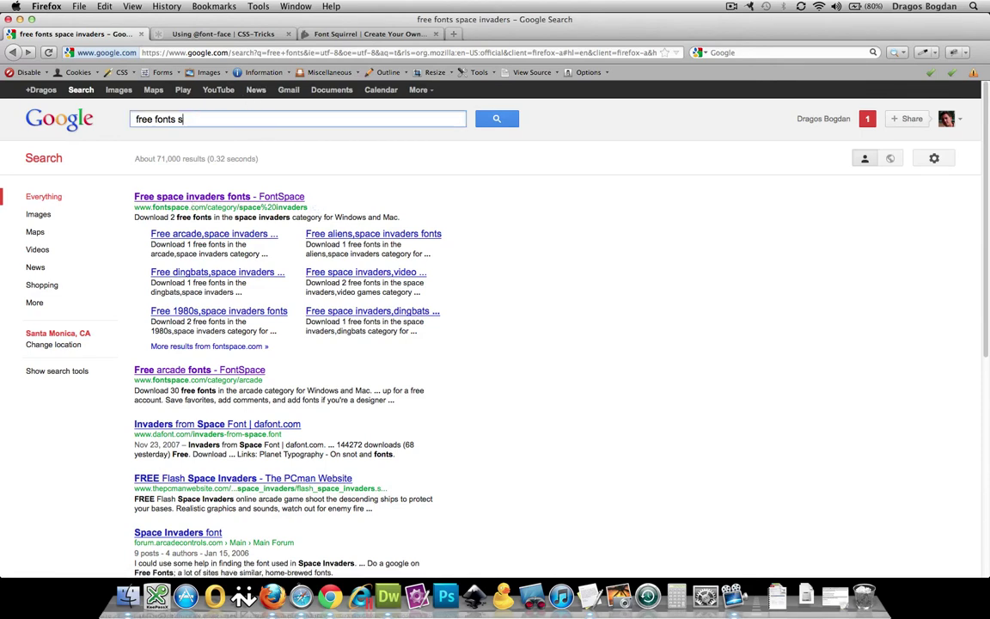
{"action": "type", "text": "arcade classic"}
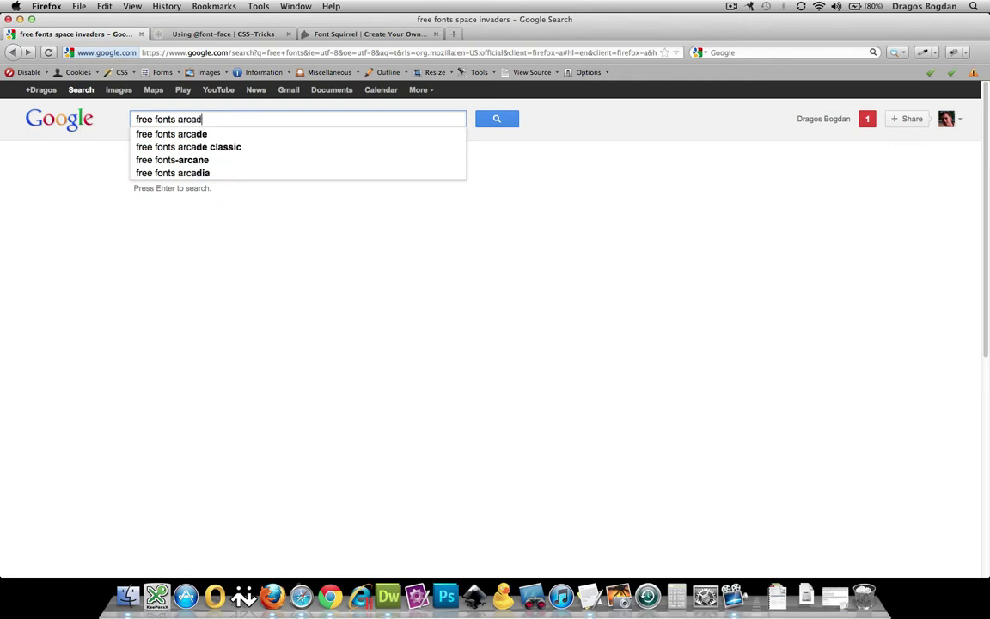
{"action": "key", "text": "Return"}
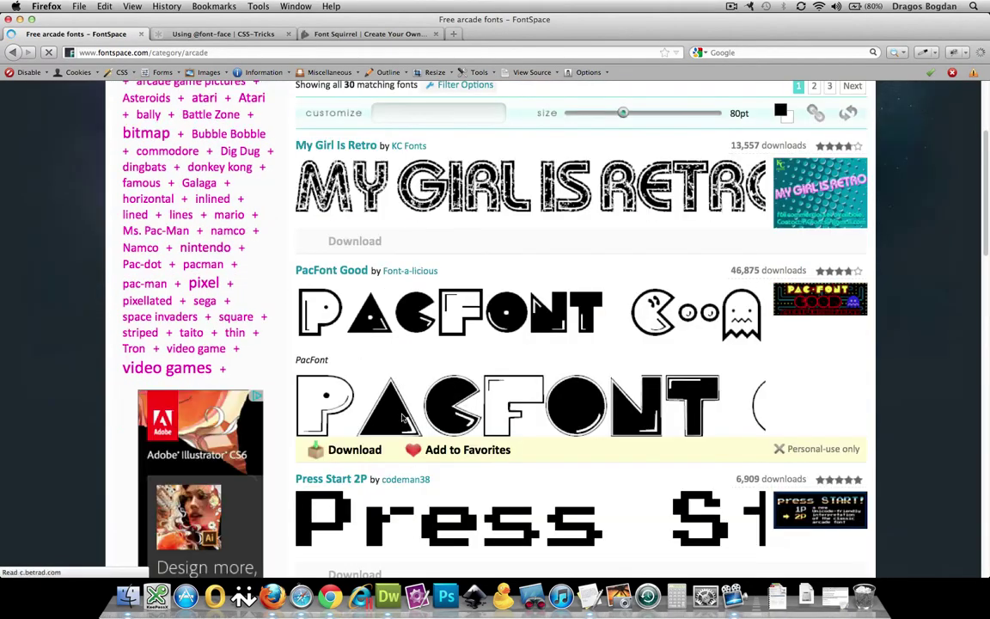
Browse the font previews on FontSpace's page of free fonts tagged arcade.
{"action": "key", "text": "ctrl+Up"}
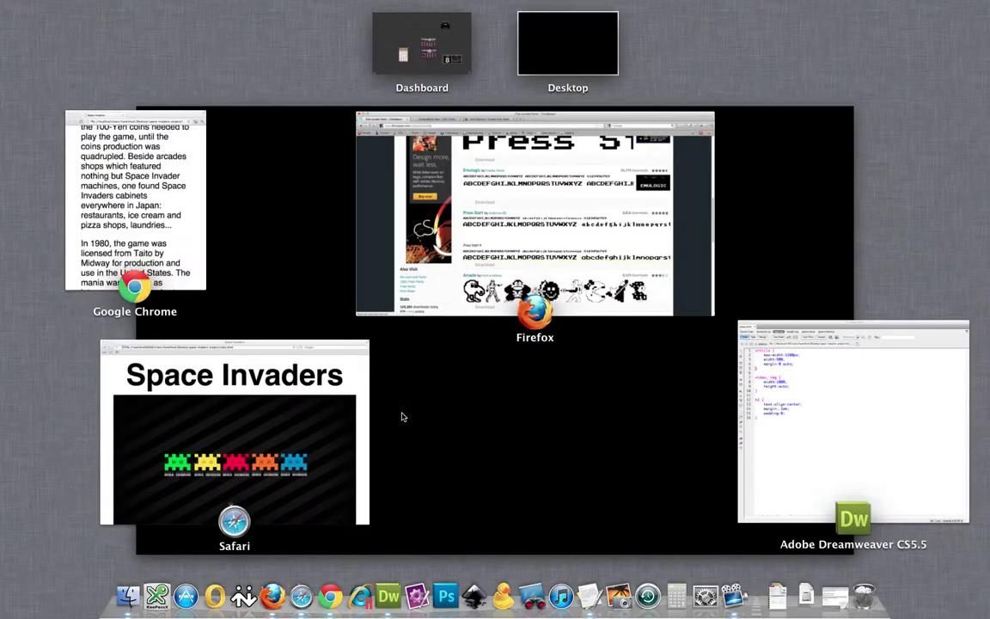
{"action": "left_click", "coordinate": [521, 170]}
{"action": "scroll", "coordinate": [534, 295], "scroll_direction": "down", "scroll_amount": 15}
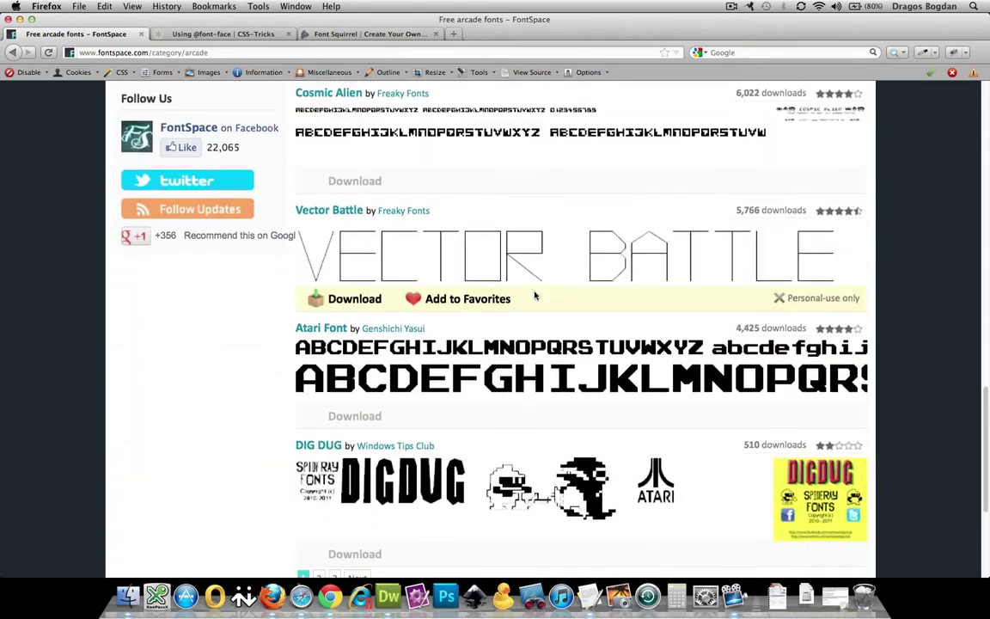
{"action": "scroll", "coordinate": [534, 297], "scroll_direction": "up", "scroll_amount": 8}
{"action": "scroll", "coordinate": [535, 294], "scroll_direction": "up", "scroll_amount": 15}
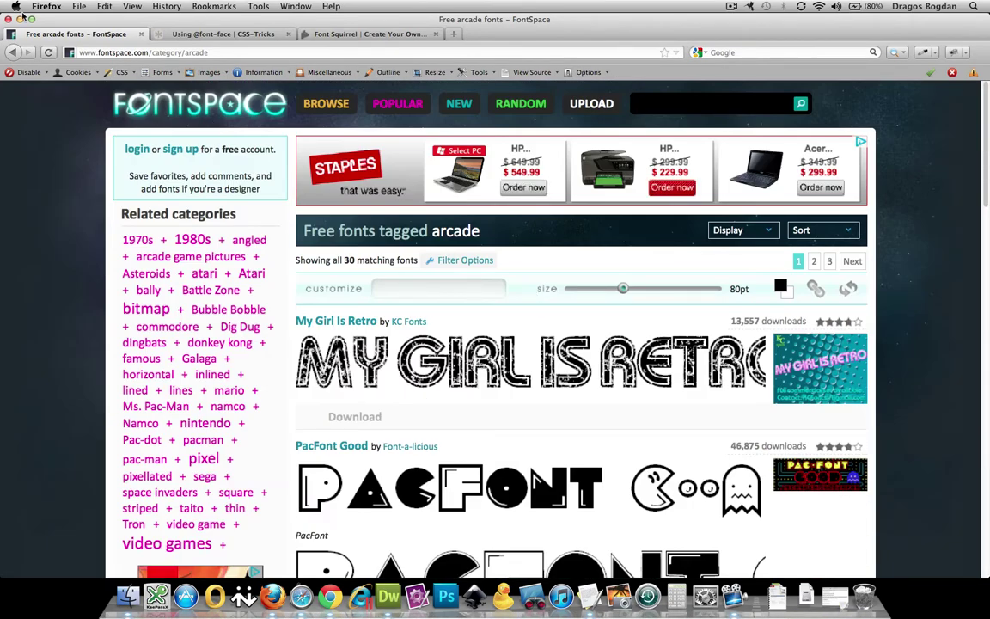
Return to FontSpace's free space invaders fonts through the earlier Google results and save the Cosmic Alien font's zip file.
{"action": "left_click", "coordinate": [15, 52]}
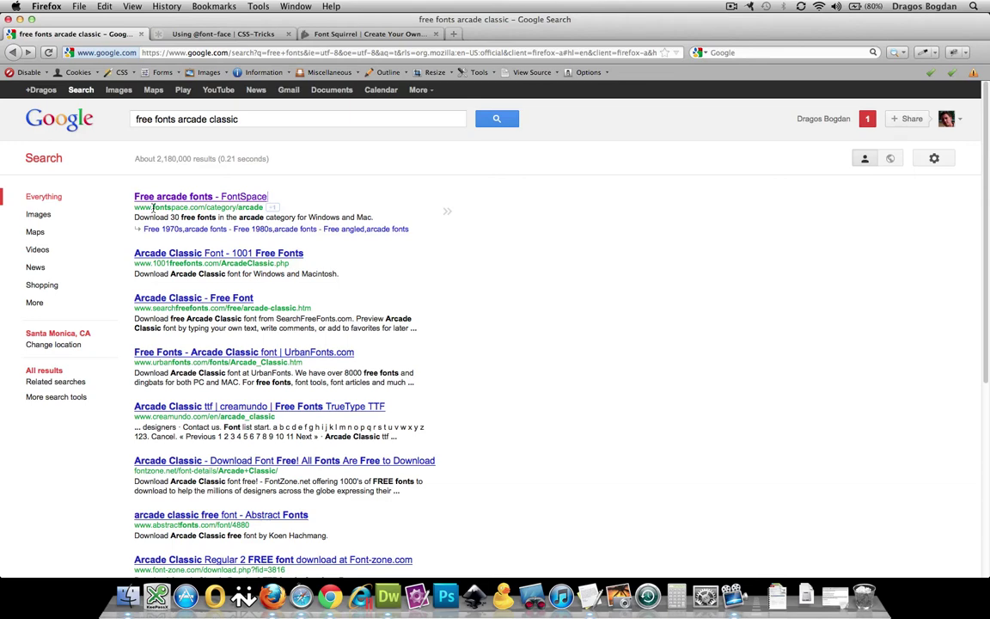
{"action": "left_click", "coordinate": [12, 52]}
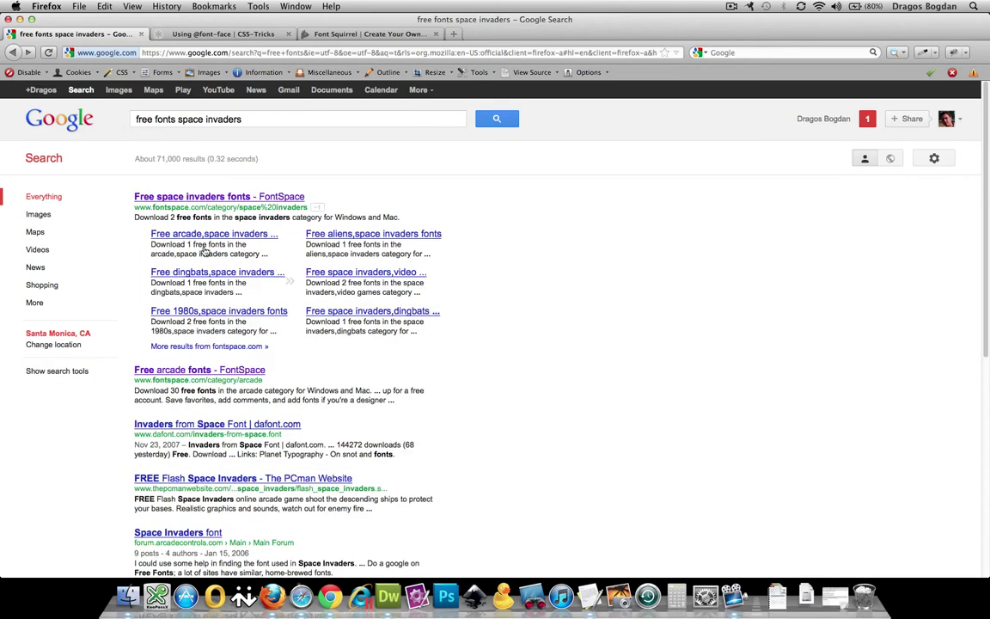
{"action": "left_click", "coordinate": [221, 197]}
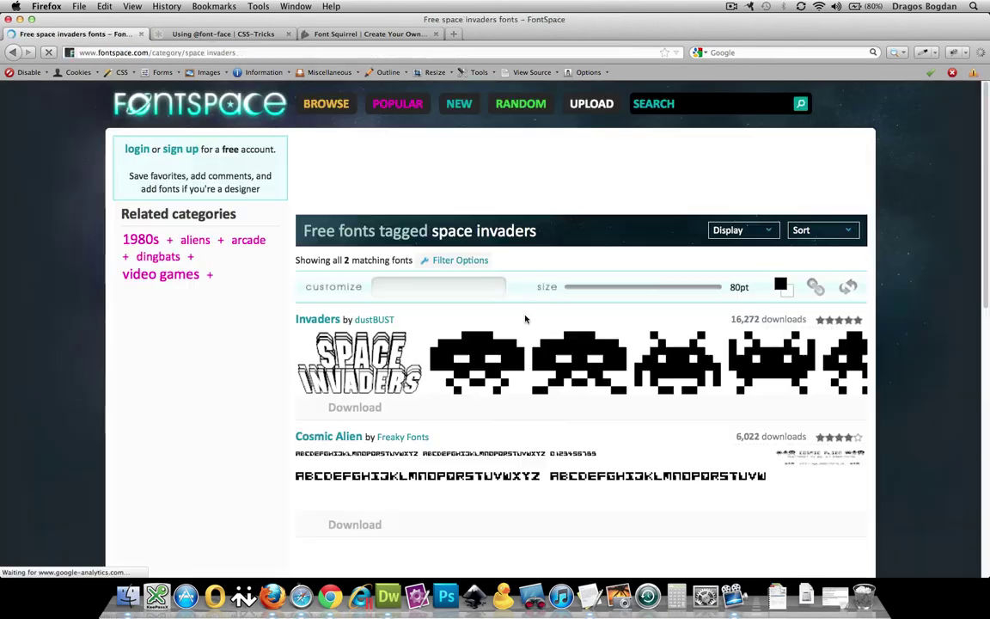
{"action": "scroll", "coordinate": [768, 513], "scroll_direction": "down", "scroll_amount": 3}
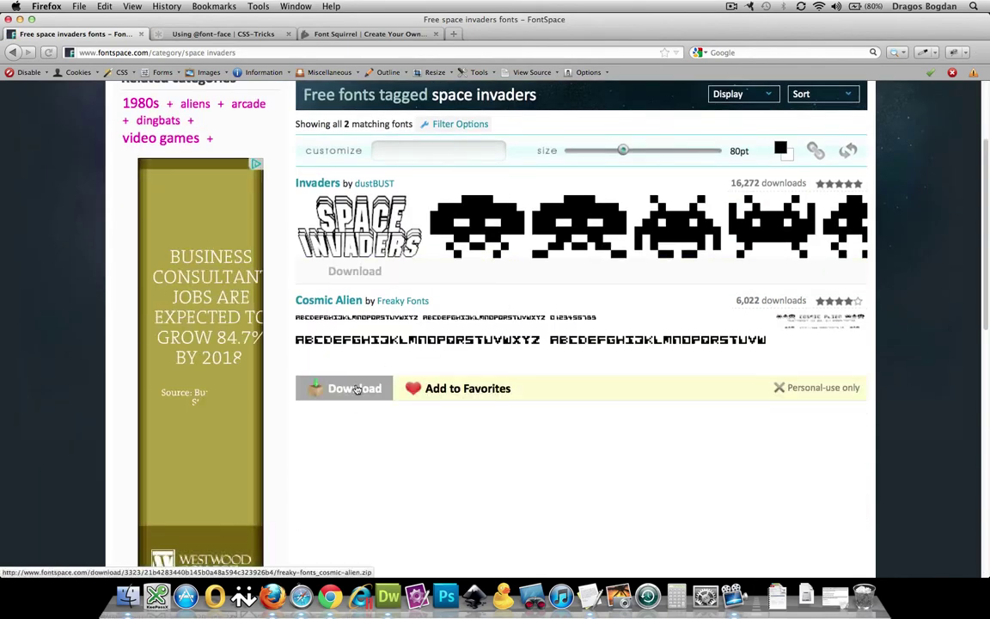
{"action": "left_click", "coordinate": [357, 389]}
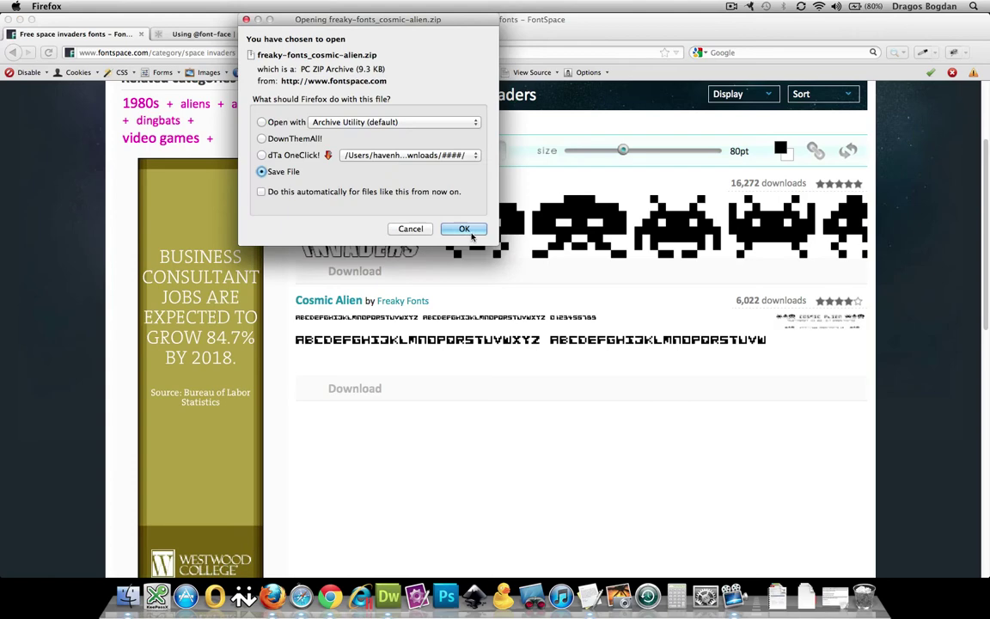
{"action": "left_click", "coordinate": [464, 228]}
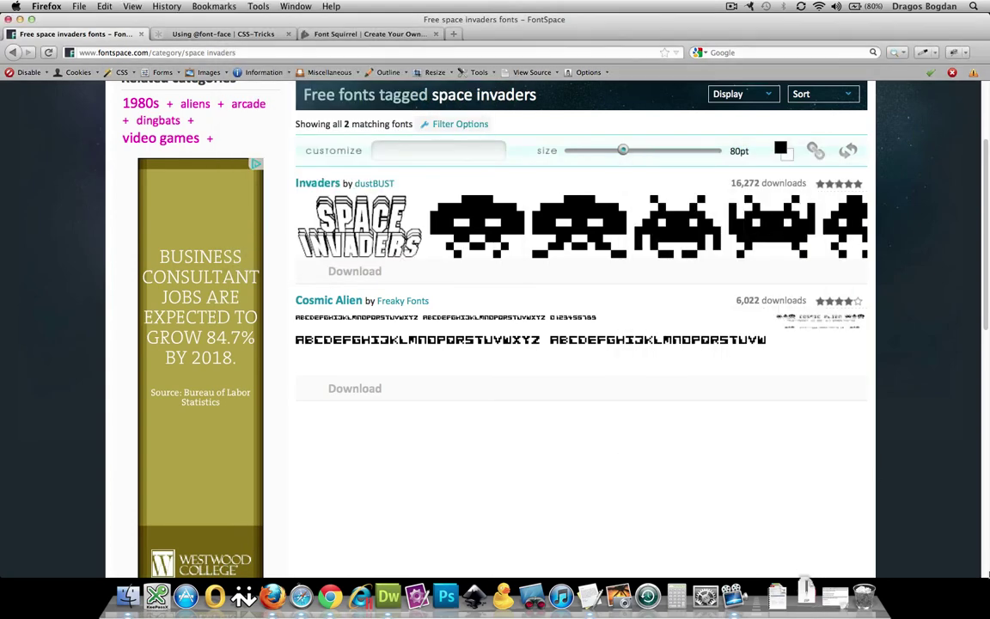
Open the Downloads folder, move freaky-fonts_cosmic-alien.zip to the Desktop and show the Desktop folder.
{"action": "scroll", "coordinate": [464, 258], "scroll_direction": "down", "scroll_amount": 10}
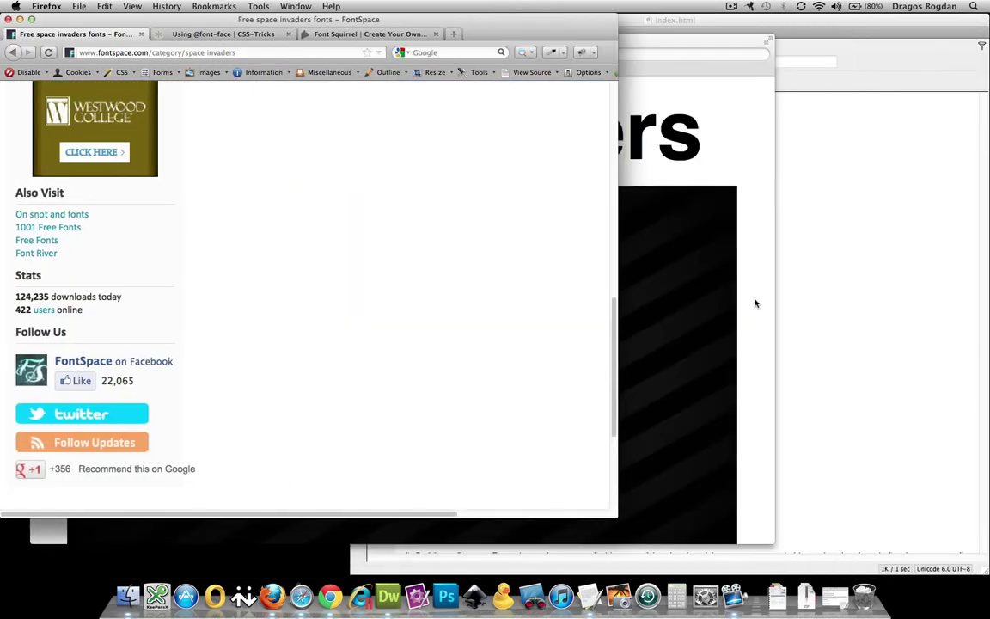
{"action": "right_click", "coordinate": [805, 596]}
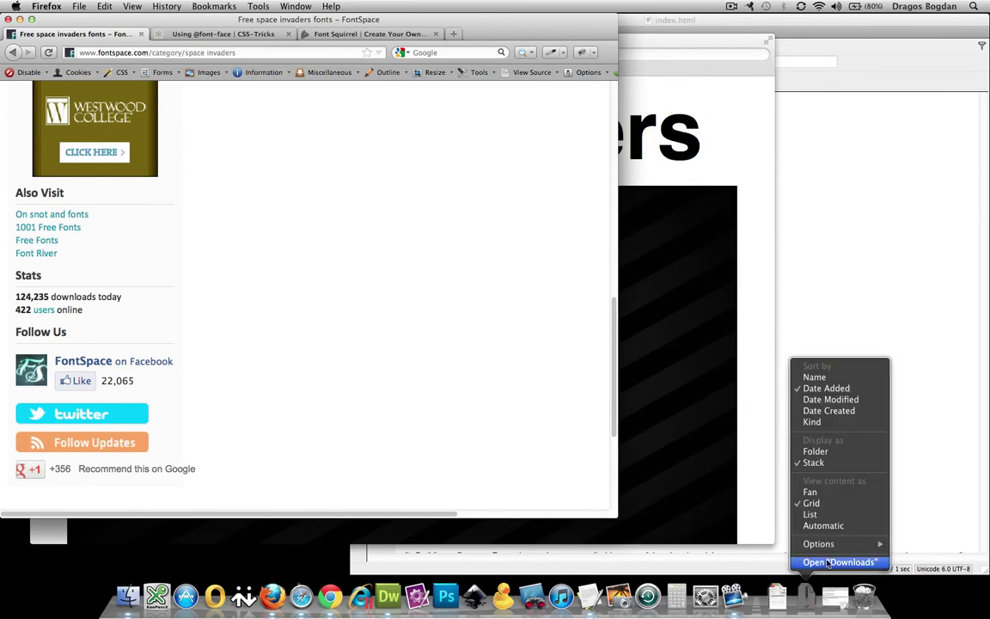
{"action": "left_click", "coordinate": [827, 563]}
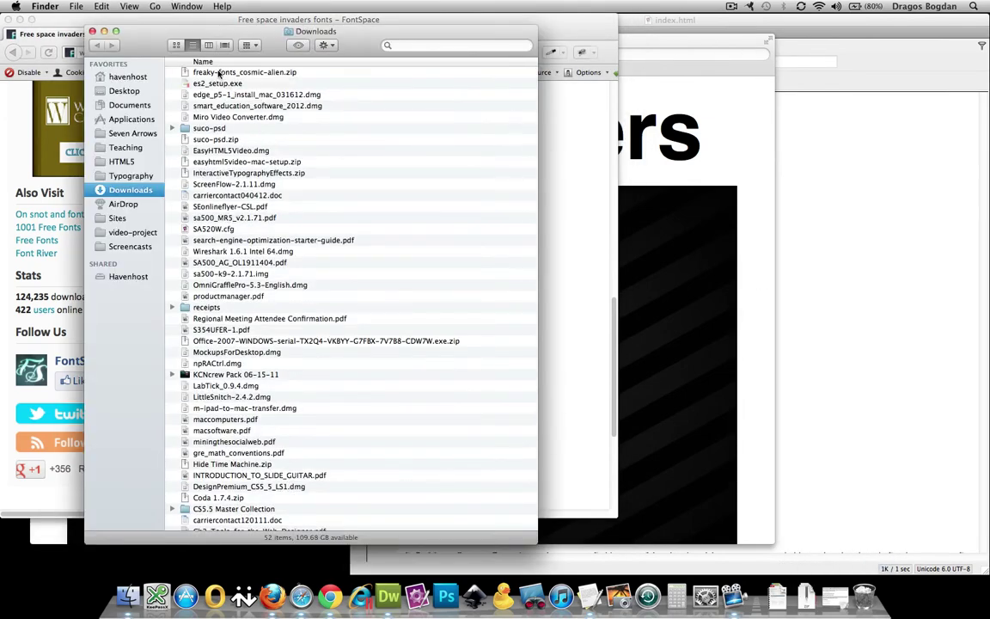
{"action": "left_click_drag", "start_coordinate": [219, 74], "coordinate": [130, 91]}
{"action": "left_click", "coordinate": [129, 90]}
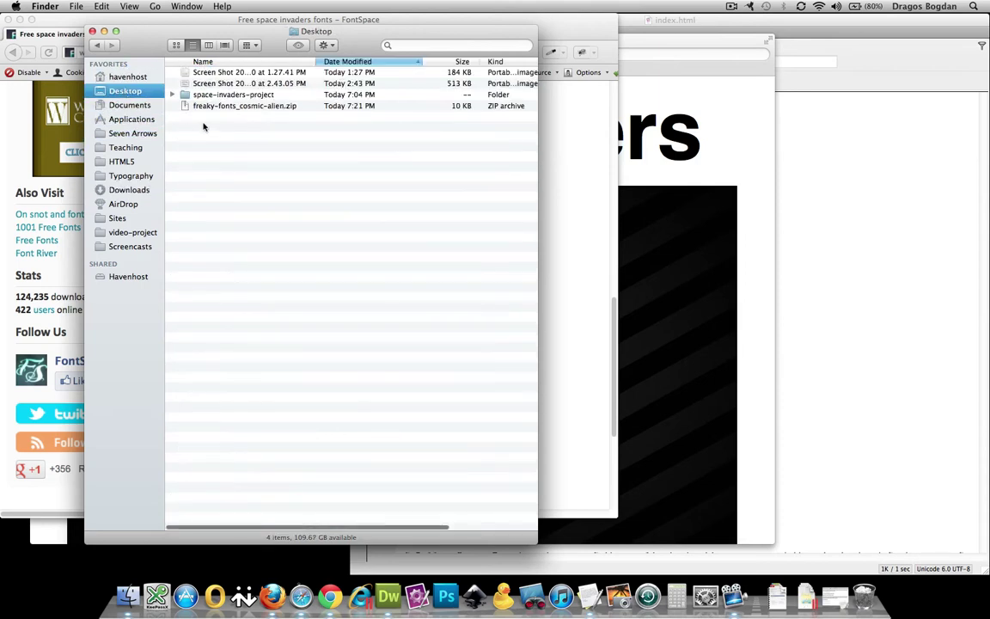
Move the two Screen Shot files on the Desktop to the Trash.
{"action": "left_click", "coordinate": [404, 74]}
{"action": "left_click", "coordinate": [409, 82], "text": "shift"}
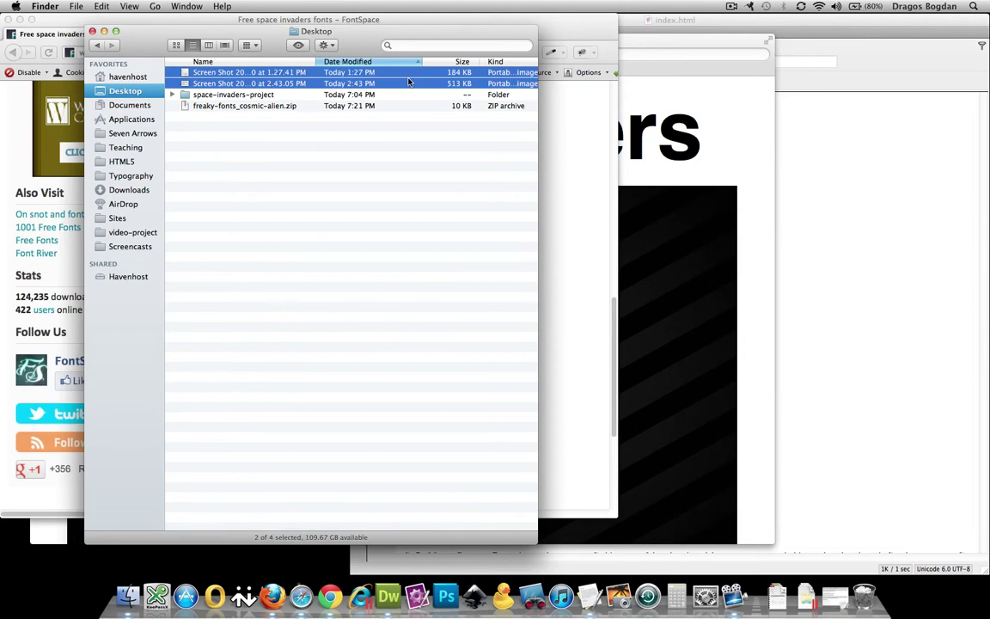
{"action": "key", "text": "super+BackSpace"}
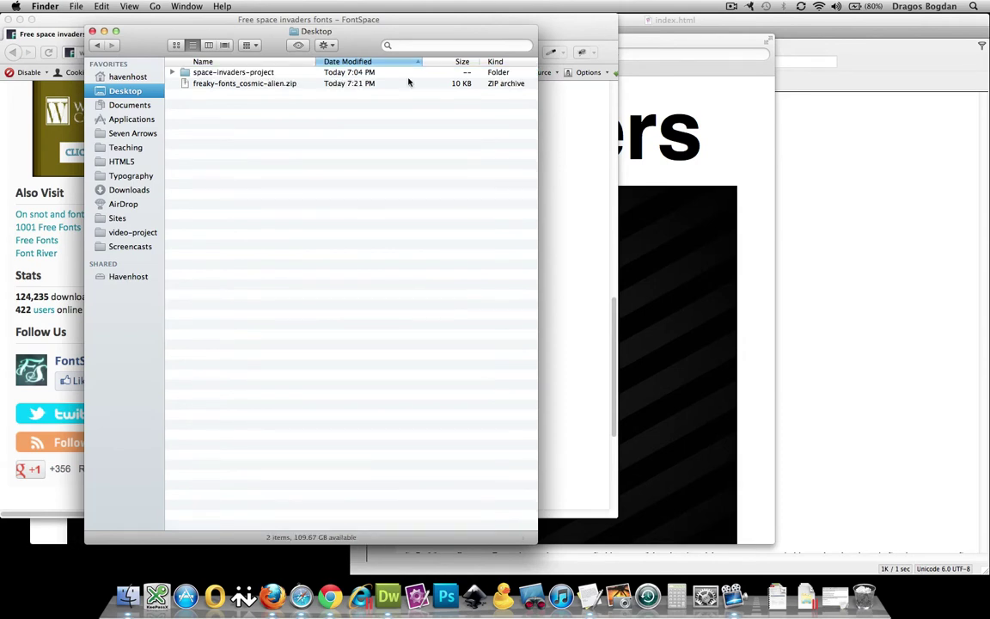
Show the Desktop folder as icons, extract freaky-fonts_cosmic-alien.zip and open the extracted freaky-fonts_cosmic-alien folder.
{"action": "key", "text": "super+1"}
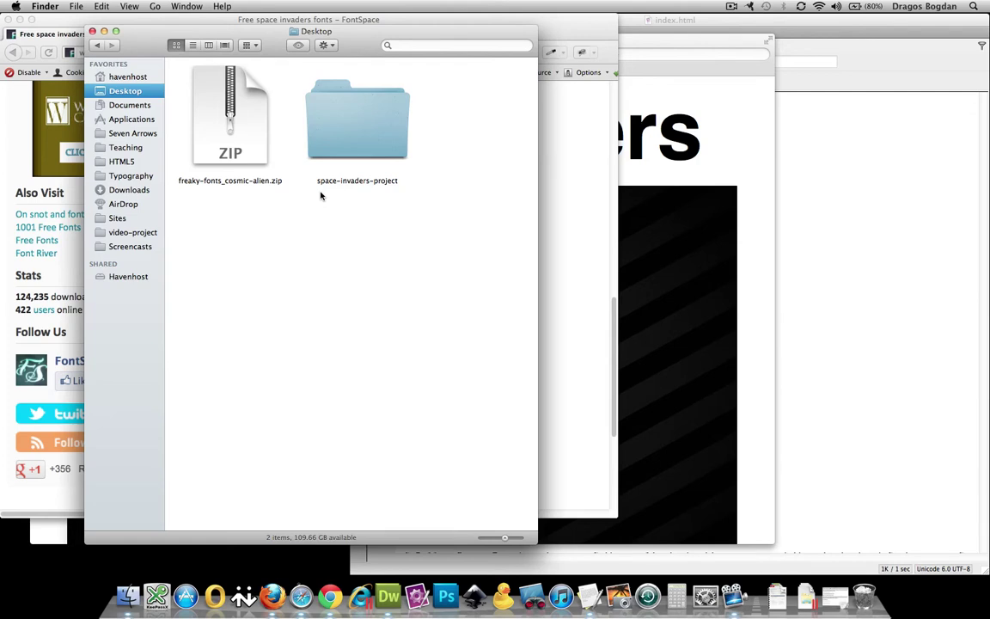
{"action": "double_click", "coordinate": [247, 112]}
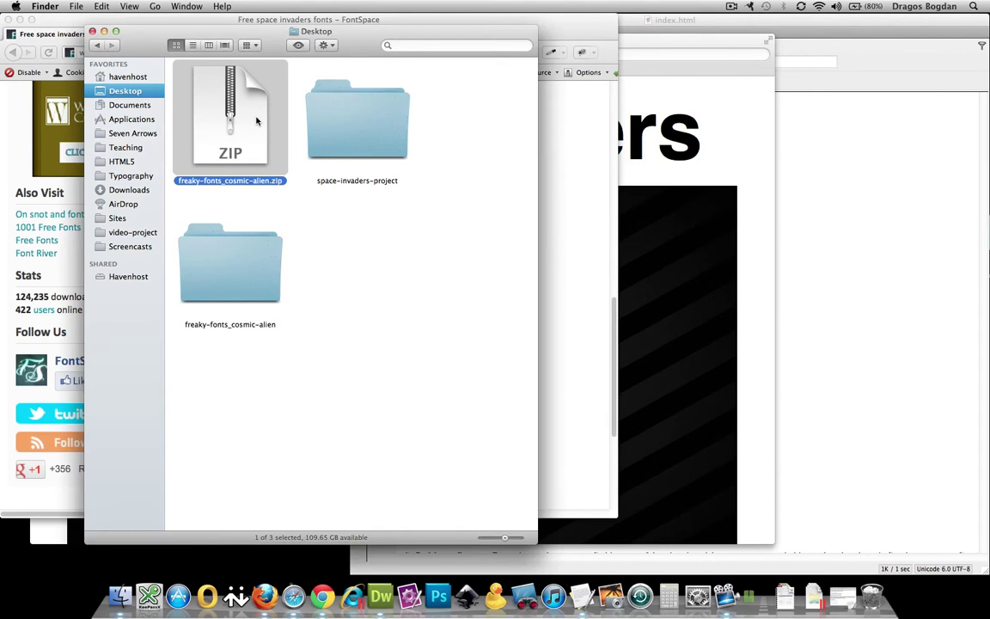
{"action": "left_click", "coordinate": [279, 344]}
{"action": "double_click", "coordinate": [254, 258]}
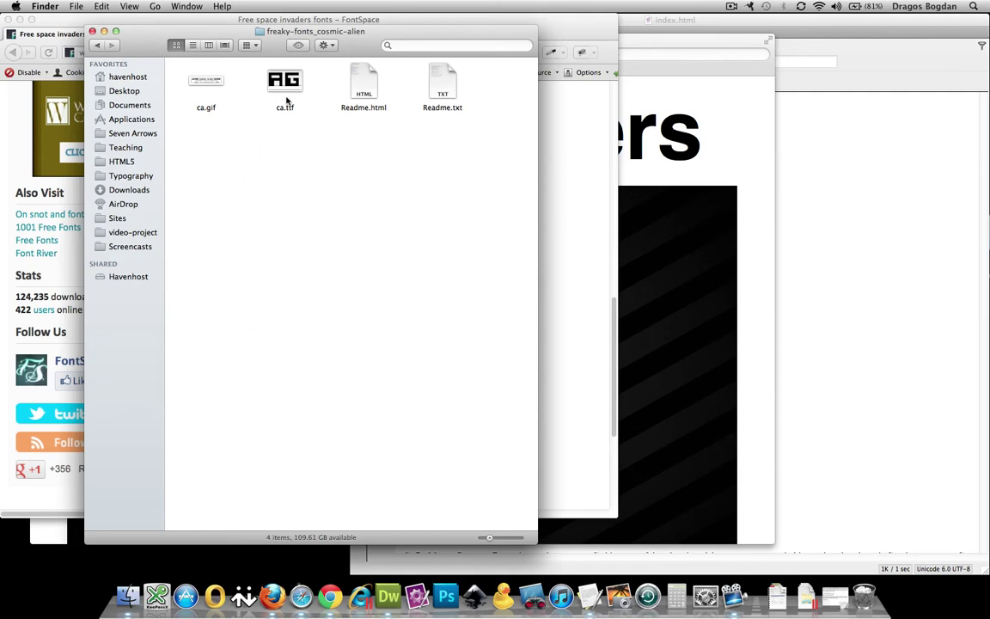
Preview the ca.ttf font file and move the folder window aside to uncover the browser.
{"action": "left_click", "coordinate": [289, 86]}
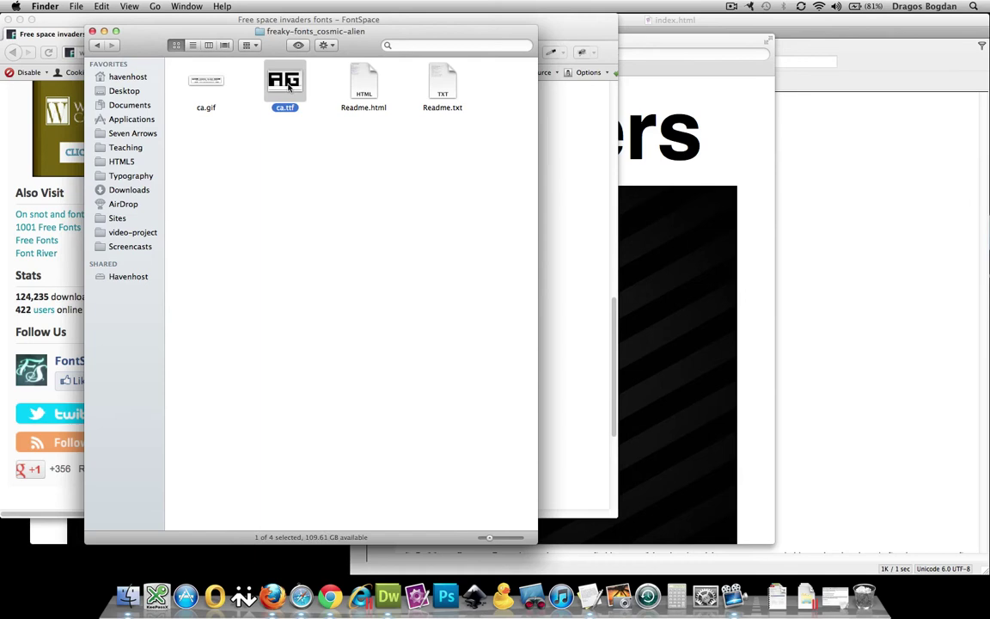
{"action": "key", "text": "space"}
{"action": "key", "text": "space"}
{"action": "left_click_drag", "start_coordinate": [340, 31], "coordinate": [799, 7]}
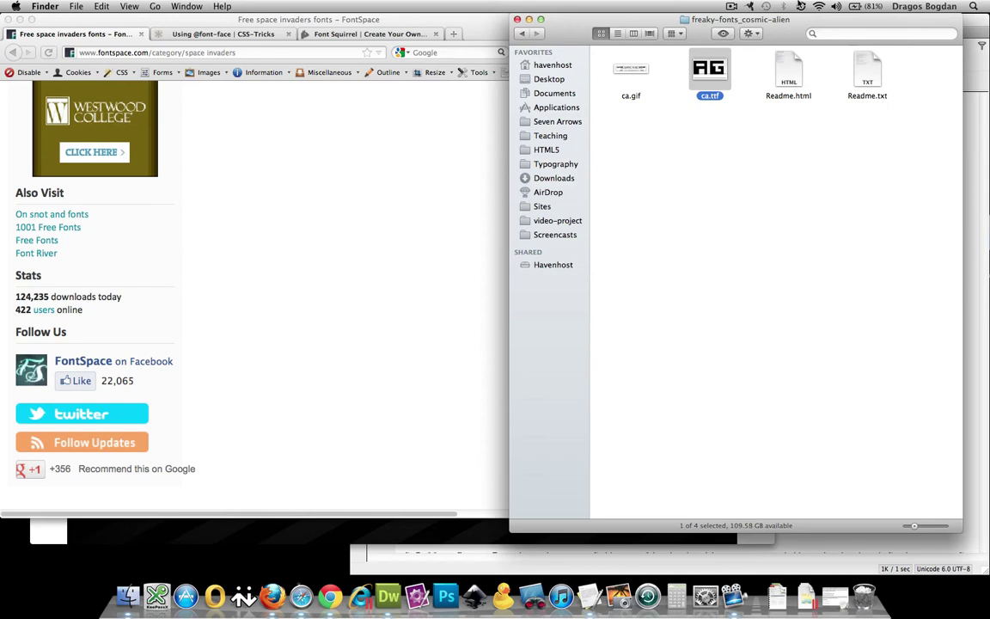
{"action": "left_click", "coordinate": [290, 249]}
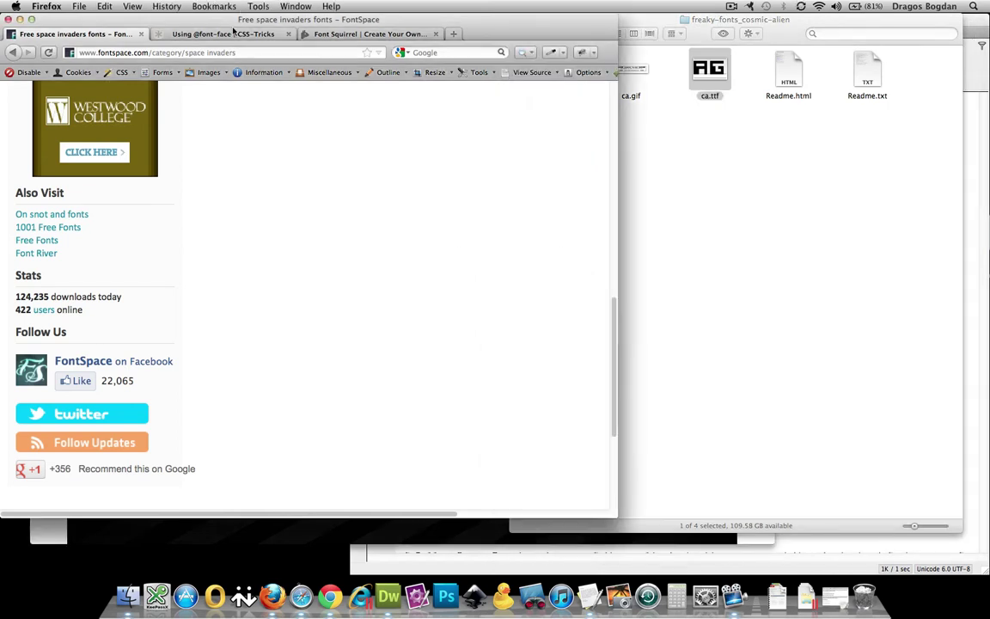
{"action": "left_click", "coordinate": [232, 32]}
{"action": "left_click_drag", "start_coordinate": [212, 21], "coordinate": [345, 21]}
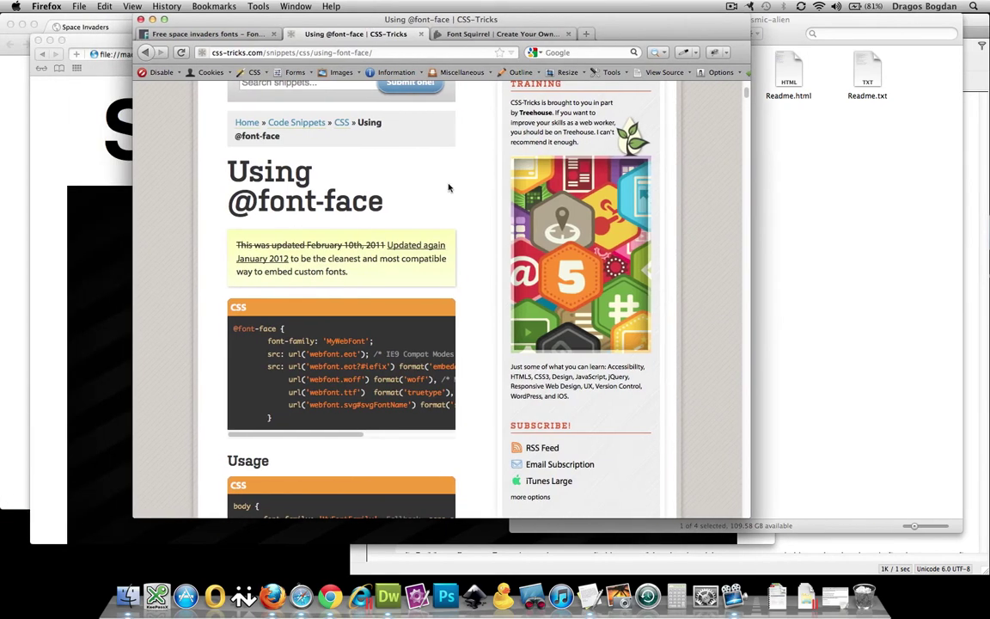
{"action": "left_click", "coordinate": [162, 19]}
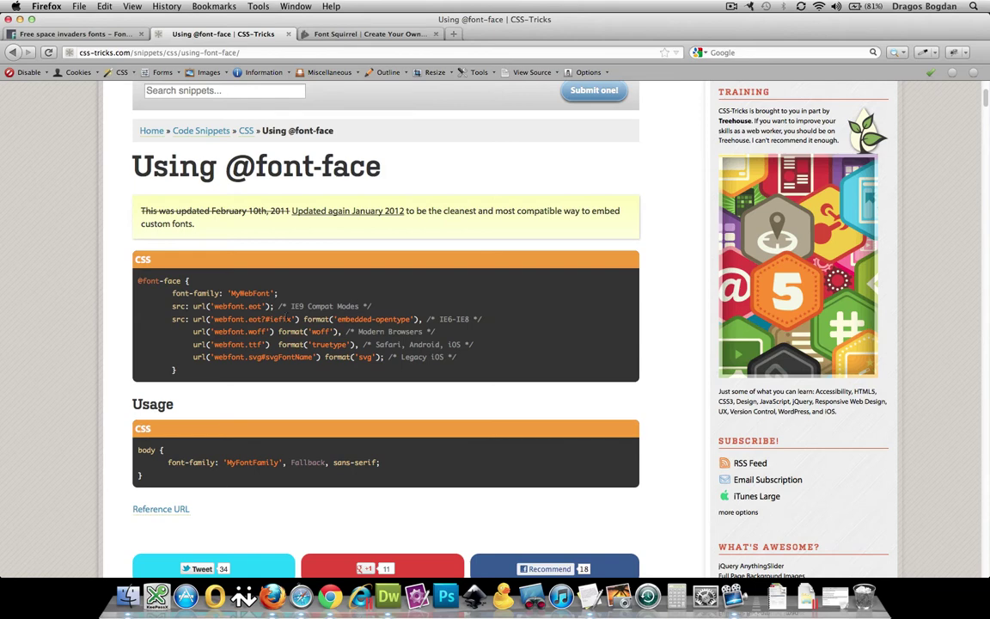
{"action": "left_click_drag", "start_coordinate": [137, 281], "coordinate": [205, 369]}
{"action": "left_click", "coordinate": [232, 361]}
{"action": "left_click_drag", "start_coordinate": [458, 357], "coordinate": [419, 345]}
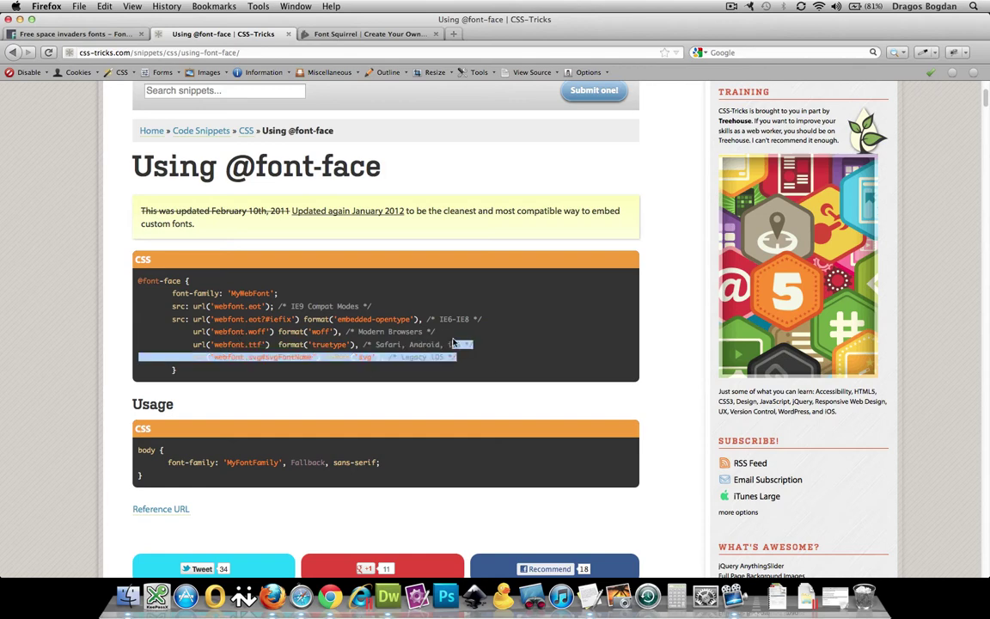
{"action": "left_click", "coordinate": [425, 318]}
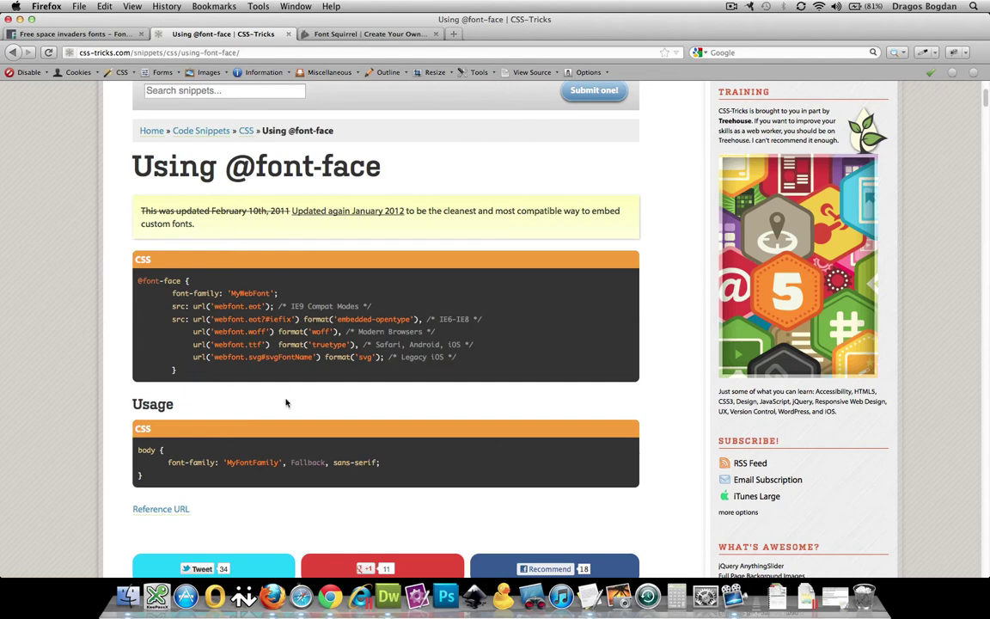
{"action": "left_click_drag", "start_coordinate": [278, 306], "coordinate": [381, 313]}
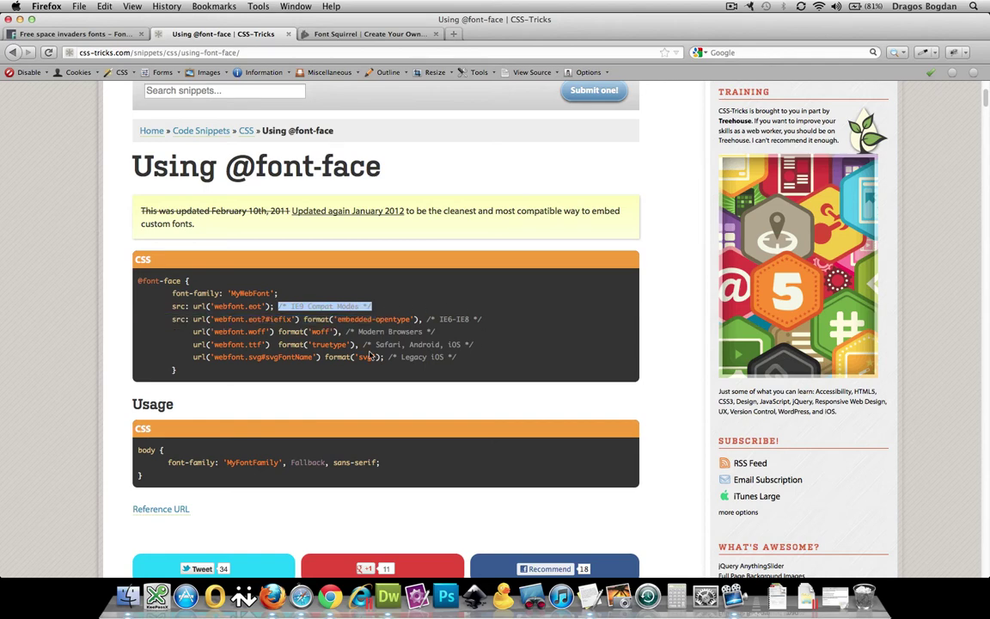
{"action": "left_click", "coordinate": [333, 319]}
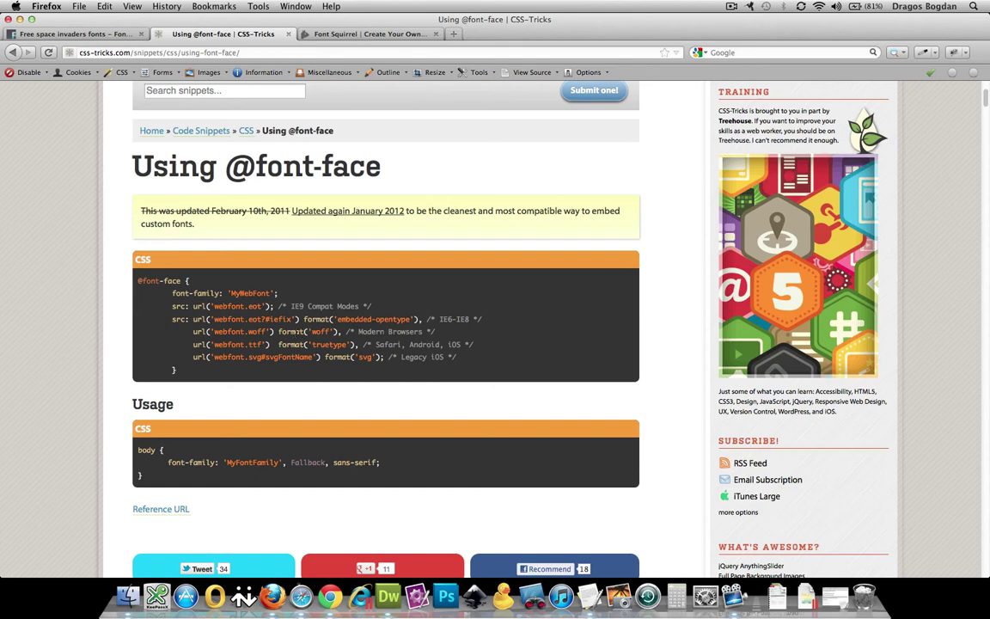
{"action": "left_click_drag", "start_coordinate": [409, 344], "coordinate": [473, 345]}
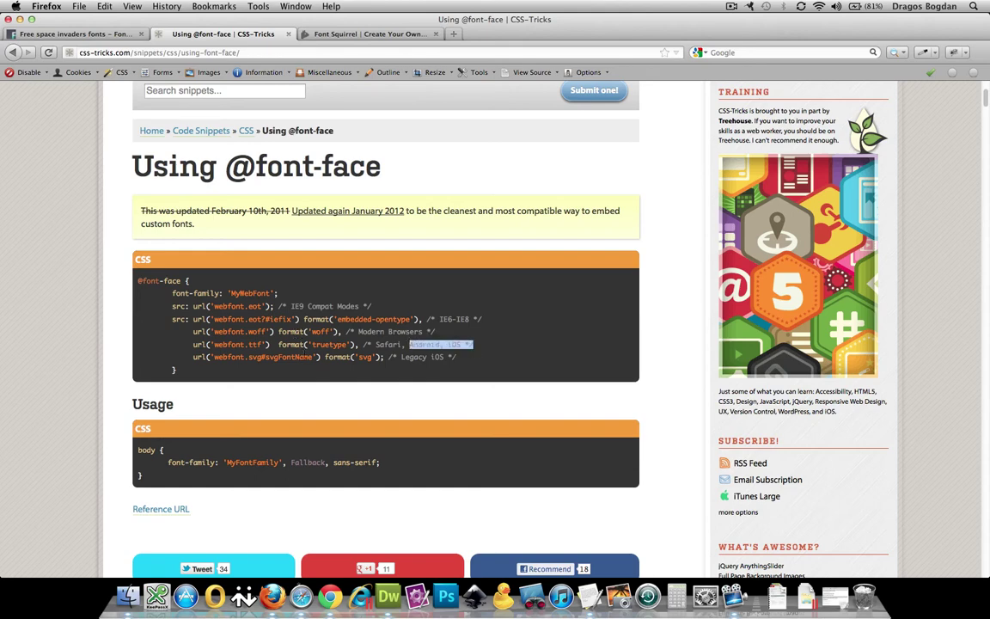
{"action": "left_click", "coordinate": [329, 362]}
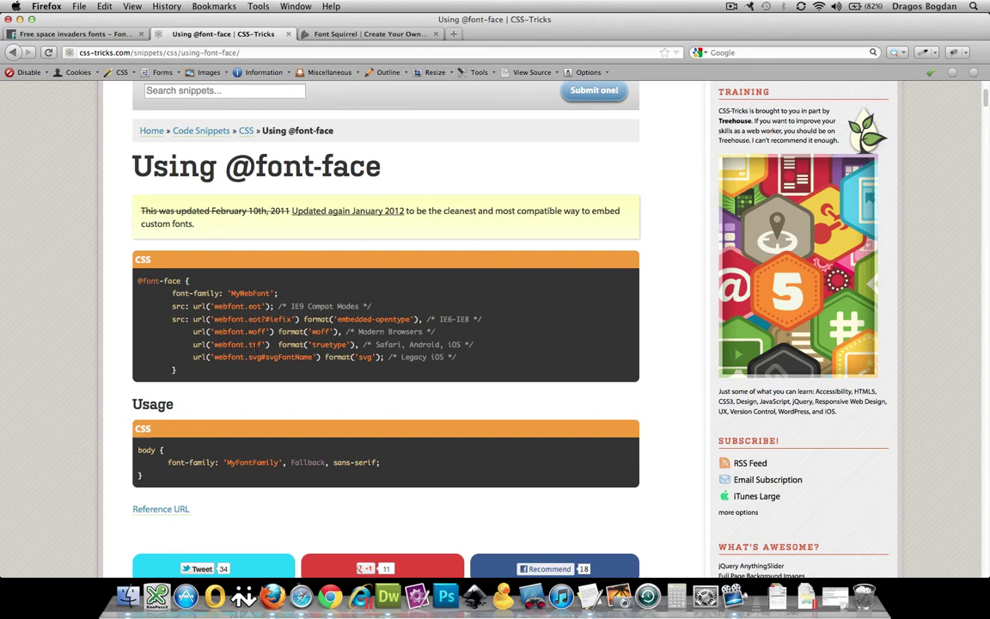
{"action": "double_click", "coordinate": [254, 344]}
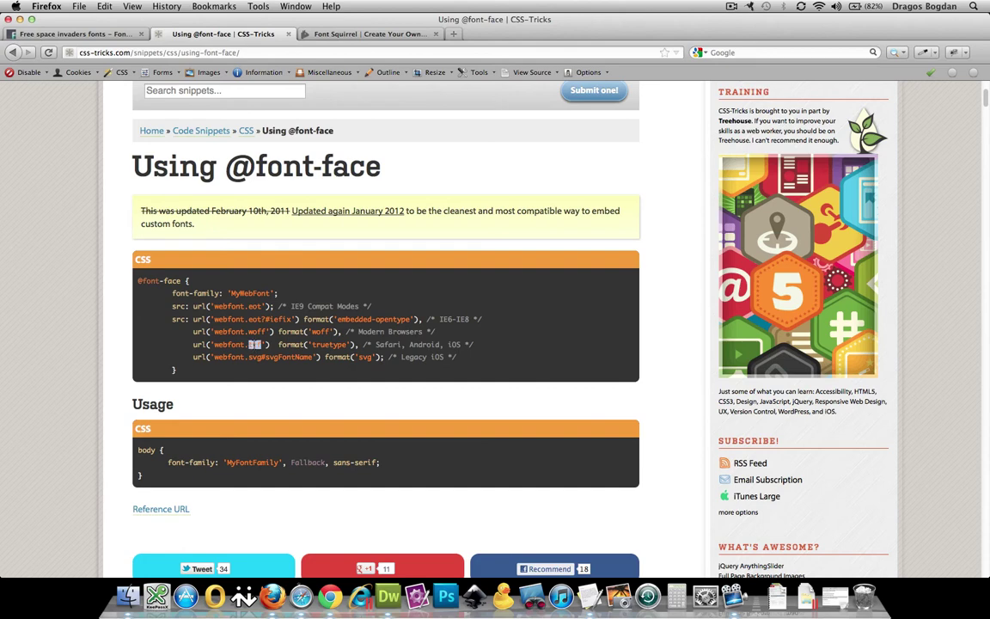
{"action": "left_click", "coordinate": [277, 366]}
{"action": "left_click", "coordinate": [328, 33]}
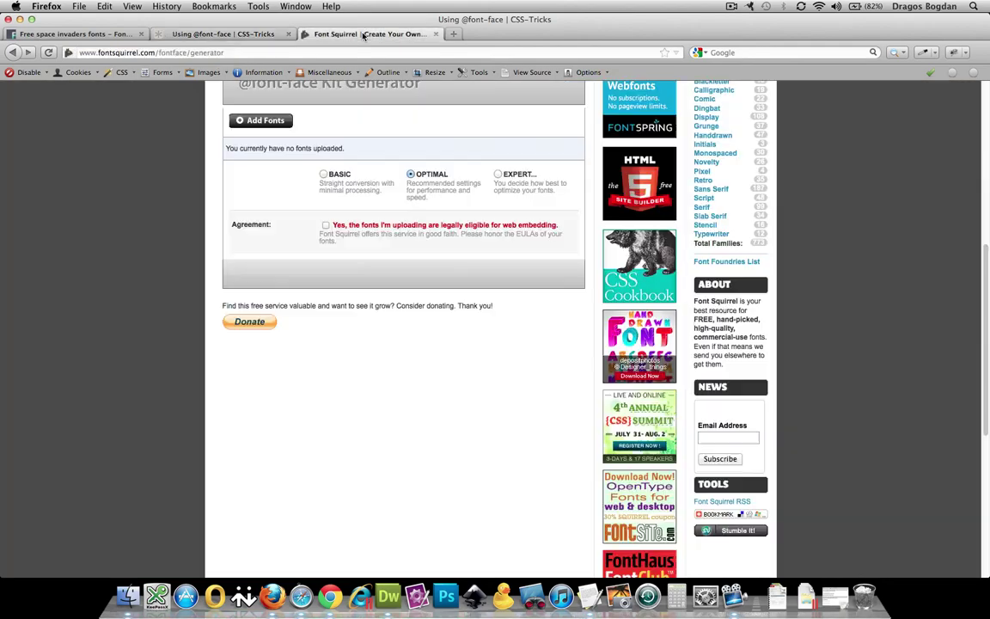
{"action": "scroll", "coordinate": [324, 214], "scroll_direction": "up", "scroll_amount": 10}
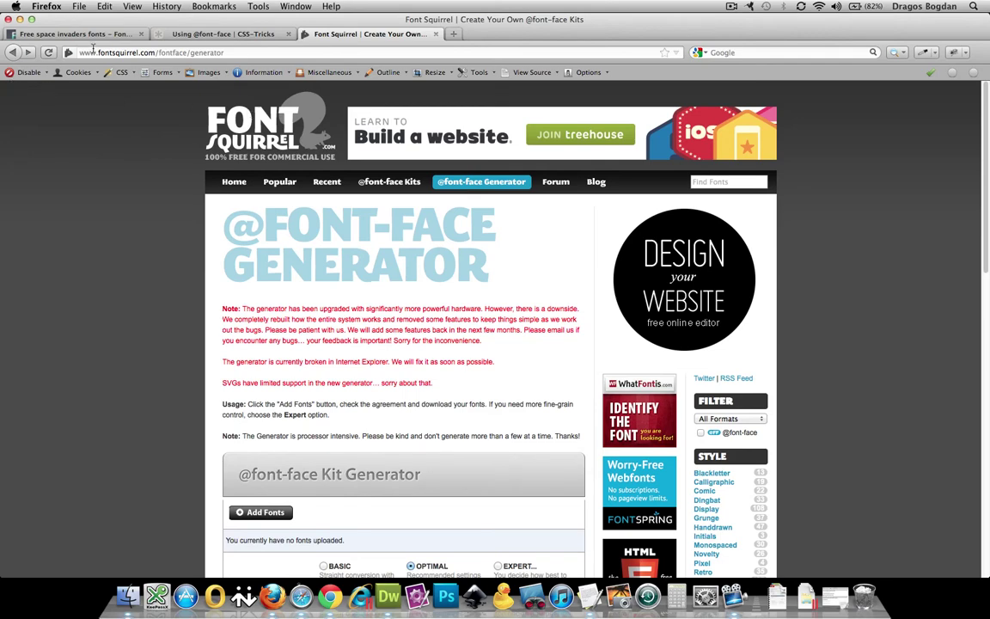
{"action": "left_click_drag", "start_coordinate": [99, 51], "coordinate": [155, 52]}
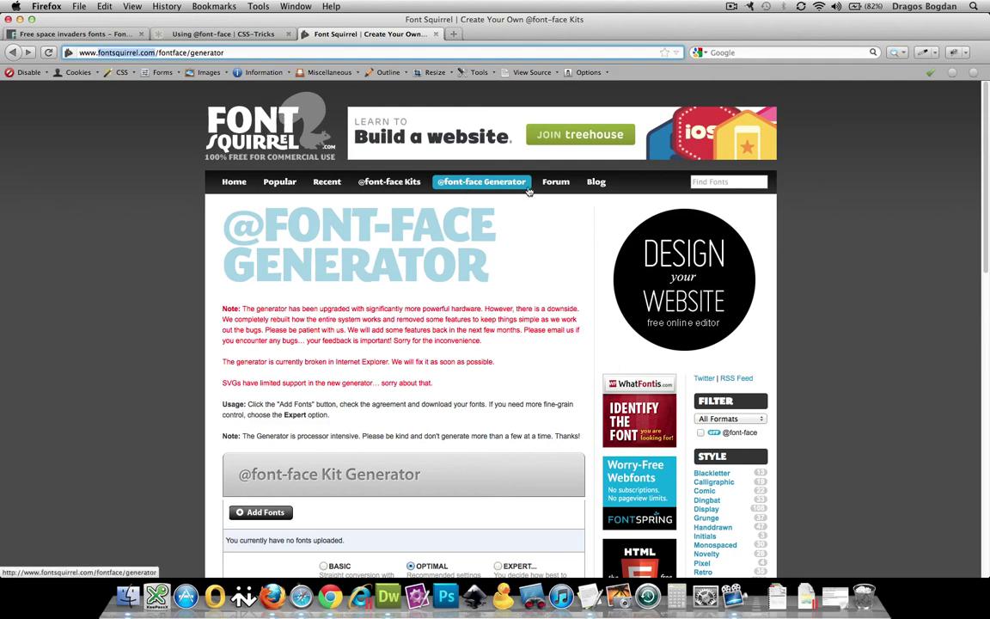
{"action": "scroll", "coordinate": [529, 266], "scroll_direction": "down", "scroll_amount": 2}
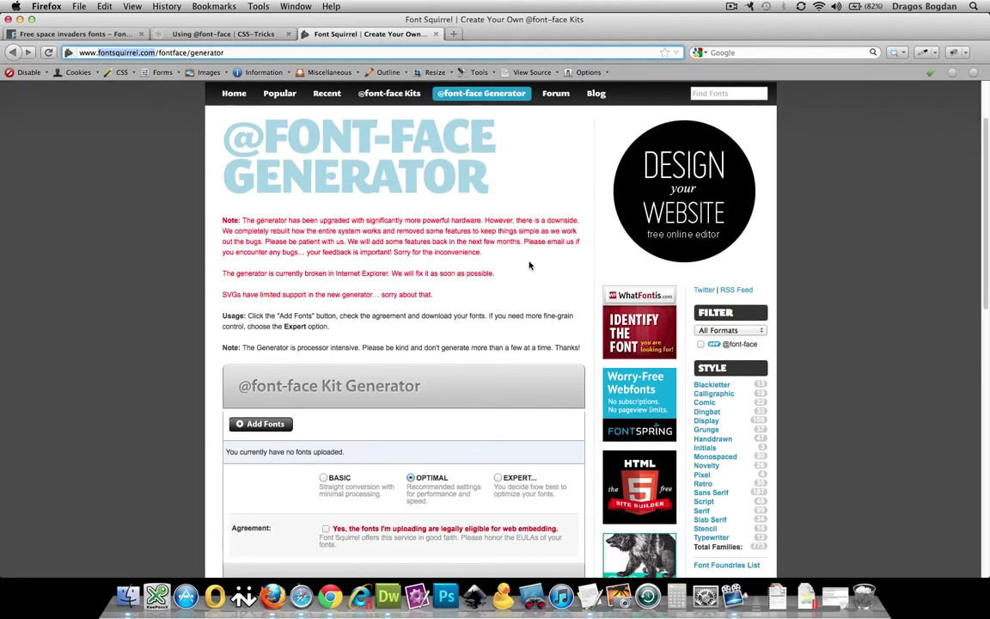
{"action": "scroll", "coordinate": [528, 270], "scroll_direction": "down", "scroll_amount": 1}
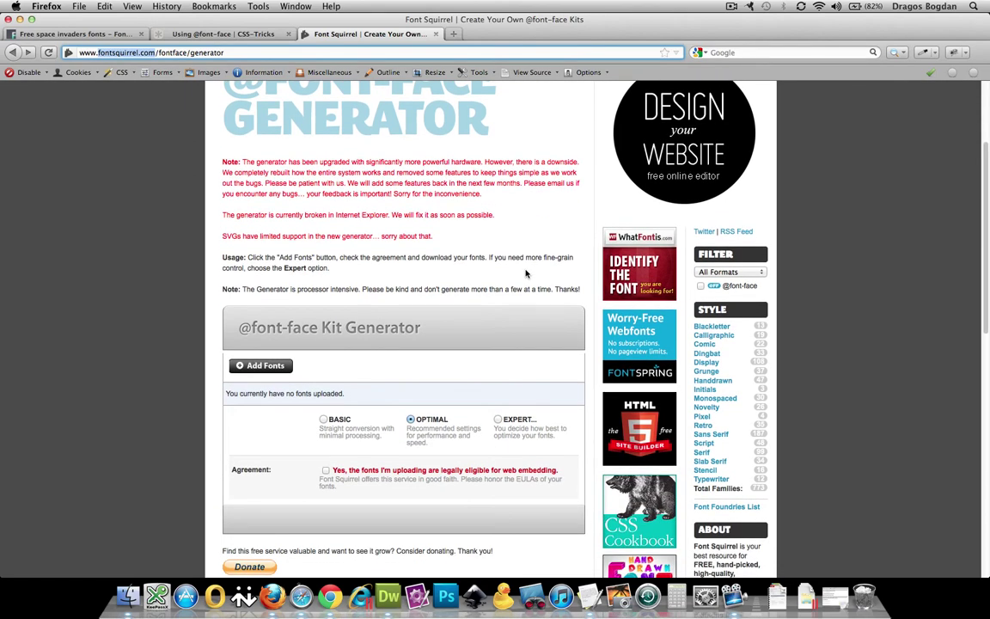
{"action": "scroll", "coordinate": [527, 273], "scroll_direction": "up", "scroll_amount": 1}
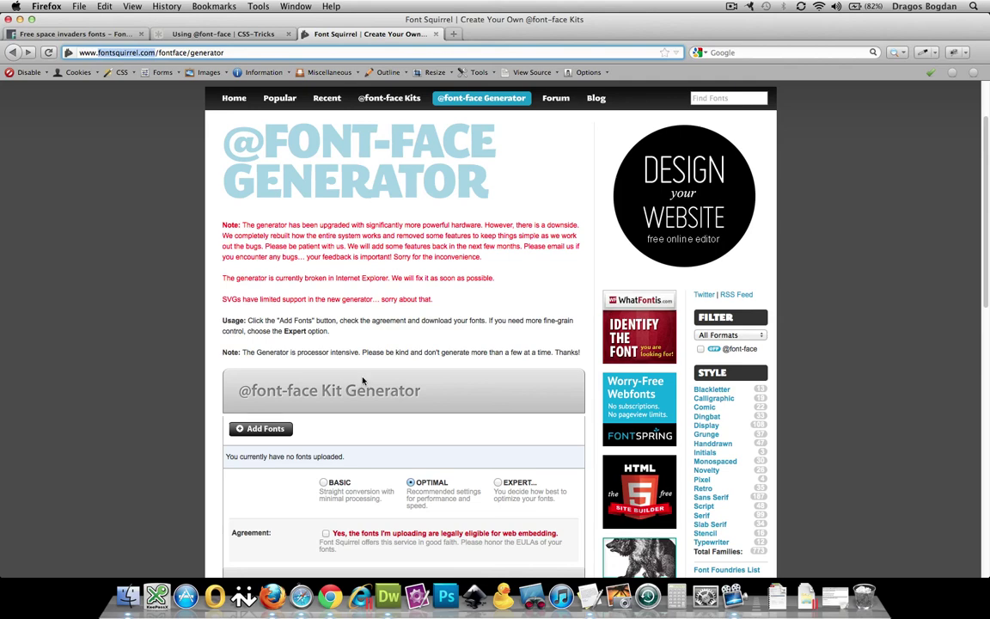
{"action": "scroll", "coordinate": [267, 427], "scroll_direction": "down", "scroll_amount": 2}
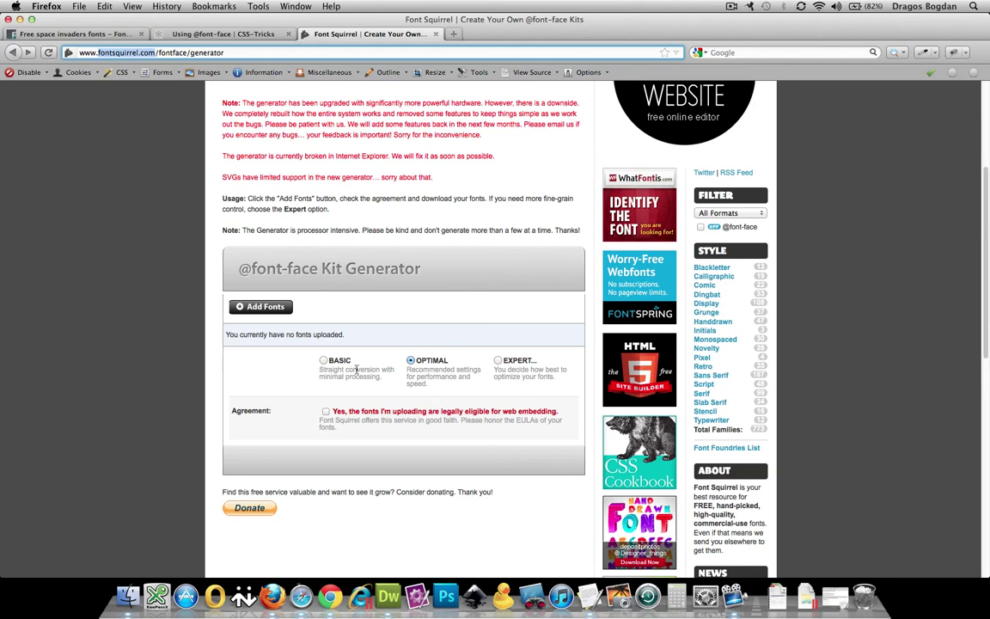
Look at the Expert kit settings, return to Optimal and accept the agreement that the fonts are legally eligible for web embedding.
{"action": "left_click", "coordinate": [497, 361]}
{"action": "scroll", "coordinate": [483, 384], "scroll_direction": "down", "scroll_amount": 3}
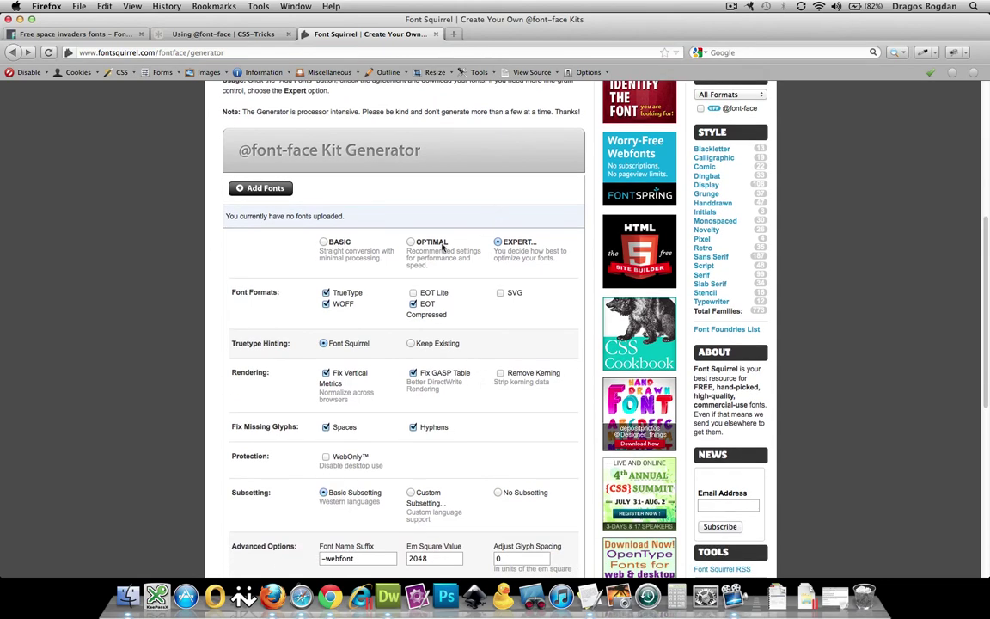
{"action": "left_click", "coordinate": [410, 244]}
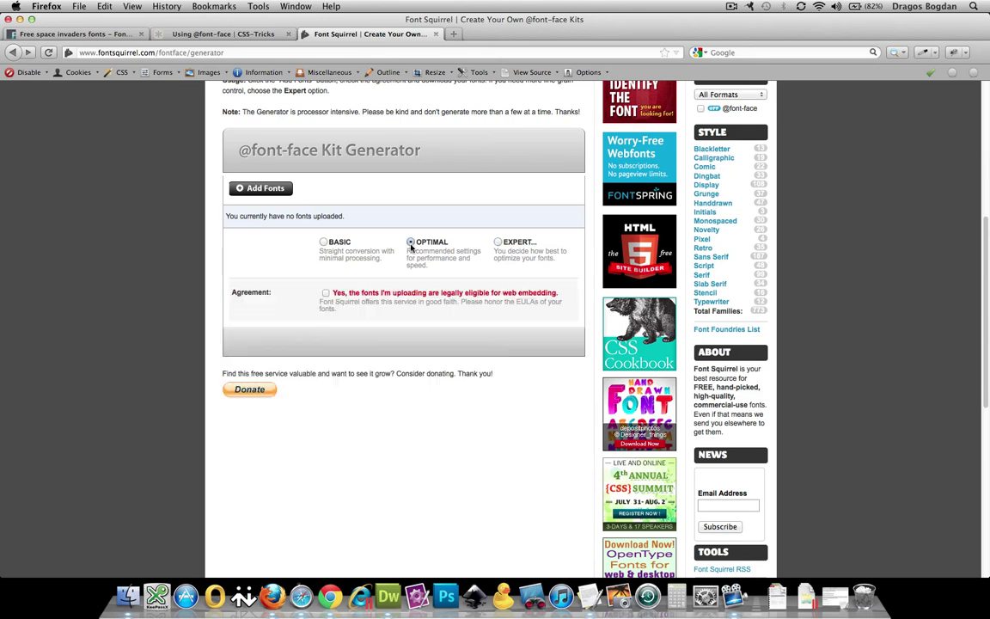
{"action": "left_click", "coordinate": [326, 293]}
{"action": "scroll", "coordinate": [325, 296], "scroll_direction": "up", "scroll_amount": 3}
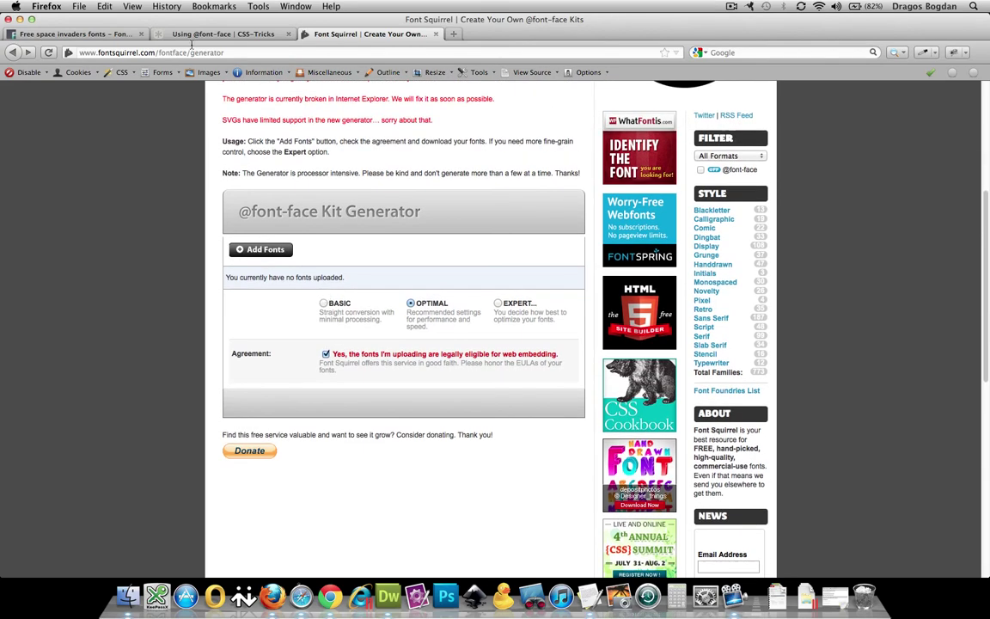
{"action": "left_click", "coordinate": [101, 36]}
{"action": "scroll", "coordinate": [317, 241], "scroll_direction": "up", "scroll_amount": 10}
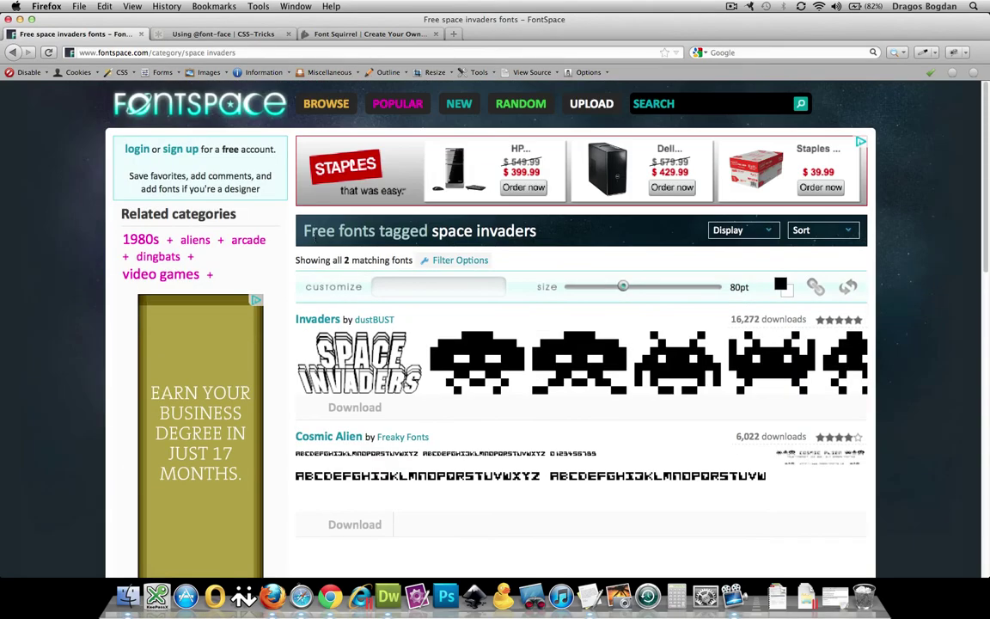
{"action": "mouse_move", "coordinate": [436, 433]}
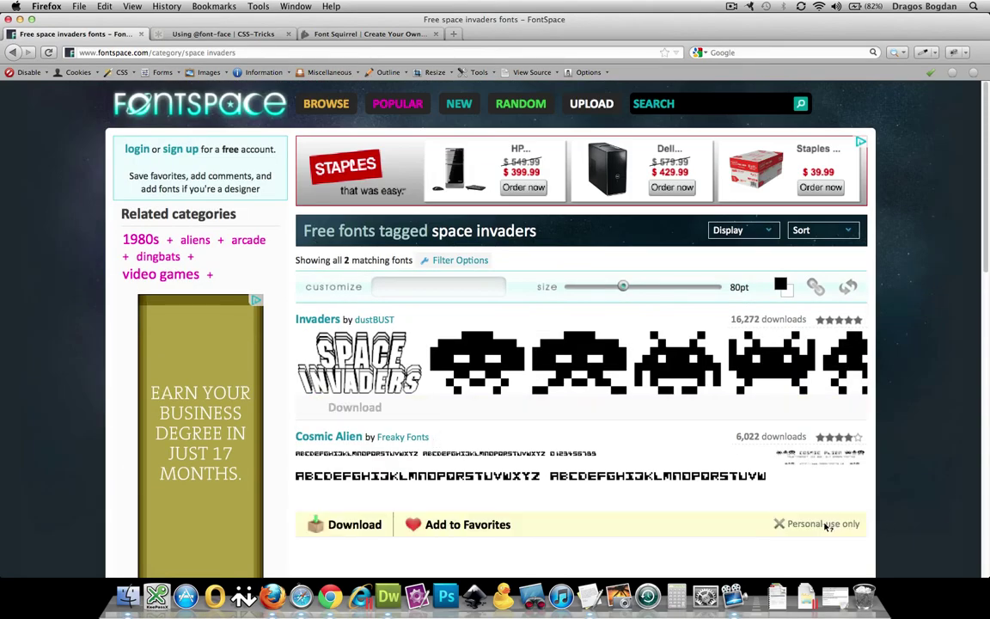
{"action": "mouse_move", "coordinate": [827, 527]}
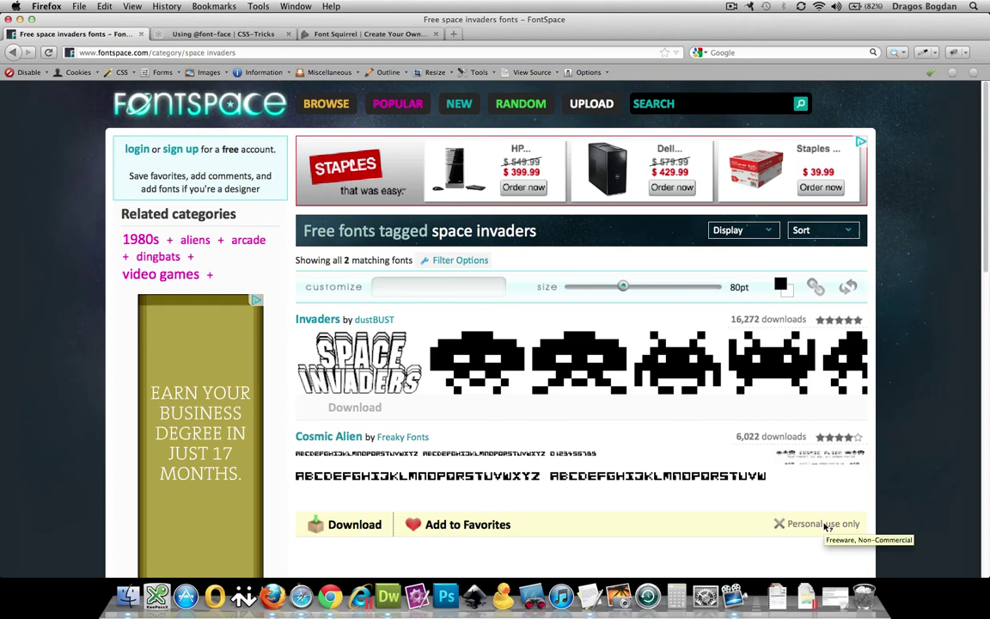
{"action": "left_click", "coordinate": [248, 34]}
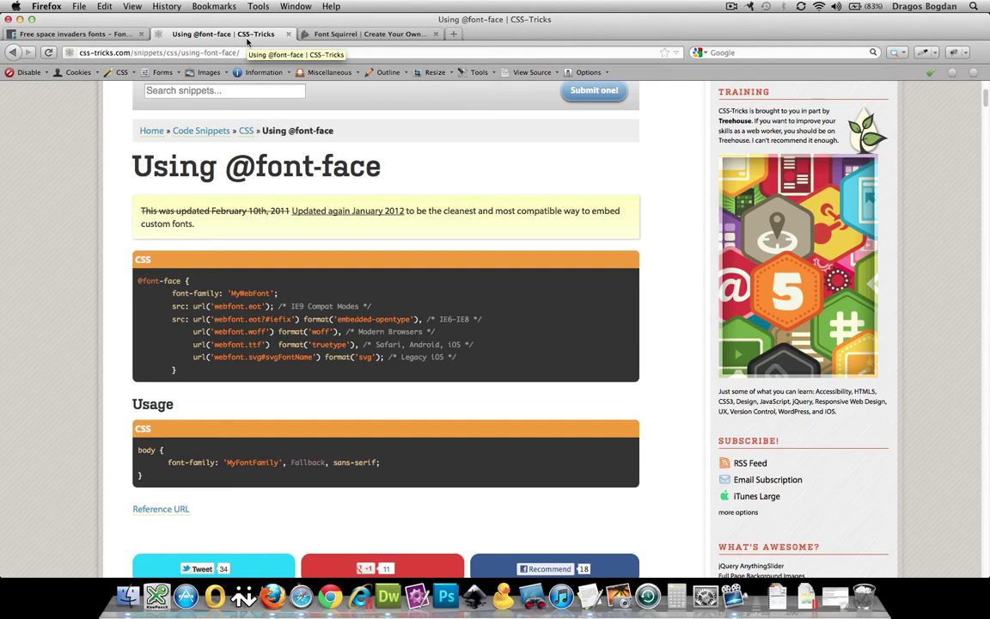
{"action": "left_click", "coordinate": [320, 38]}
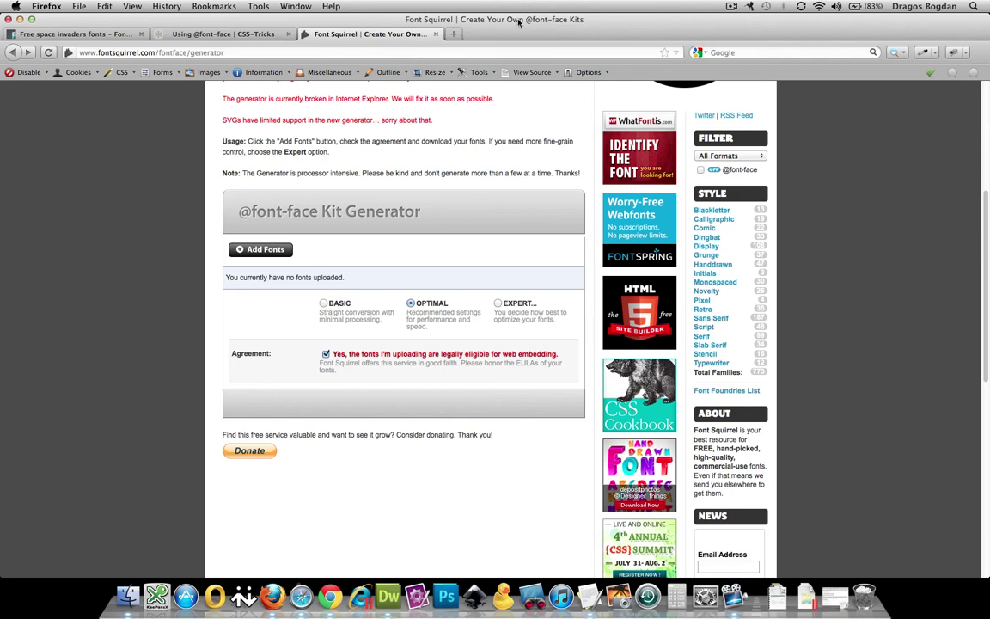
{"action": "left_click", "coordinate": [251, 249]}
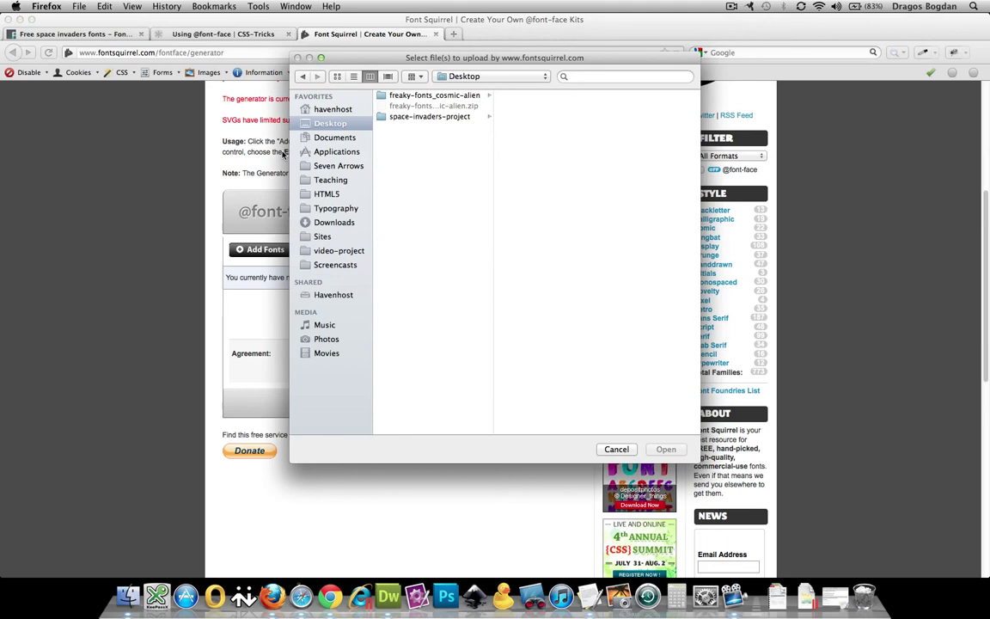
{"action": "left_click", "coordinate": [423, 95]}
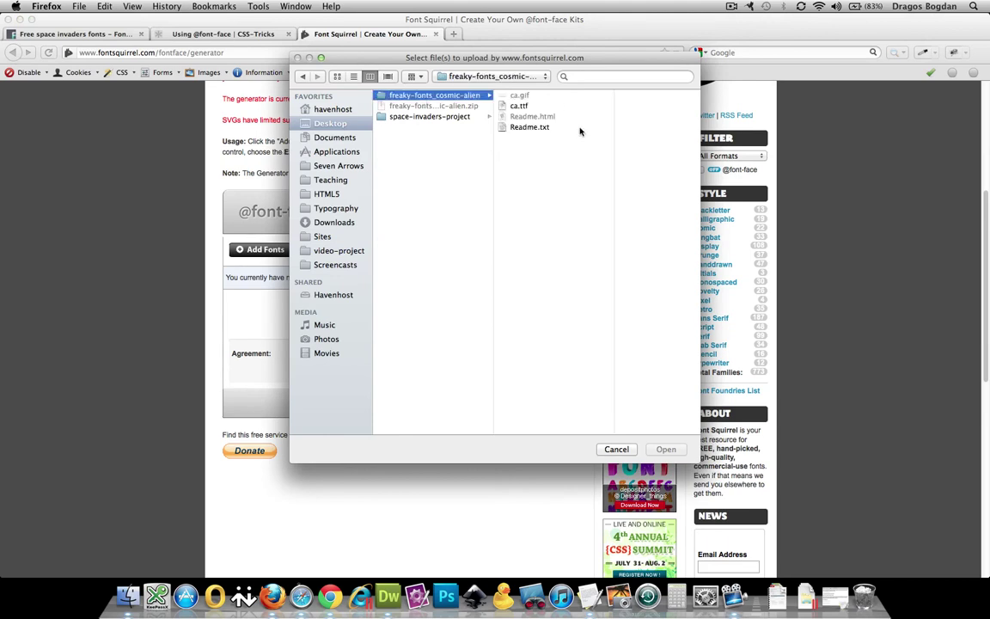
{"action": "left_click", "coordinate": [519, 106]}
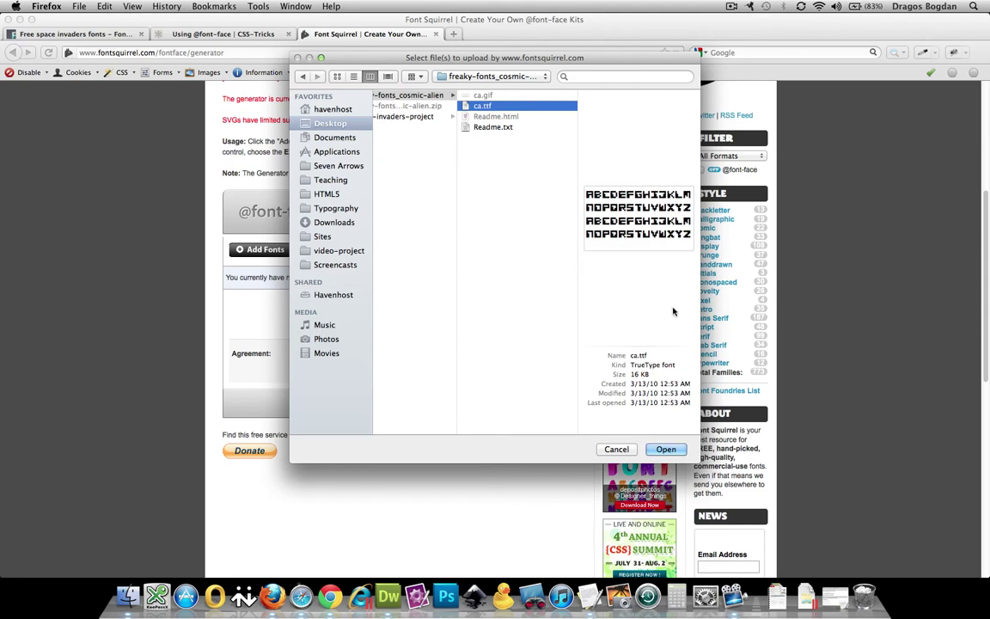
{"action": "left_click", "coordinate": [665, 449]}
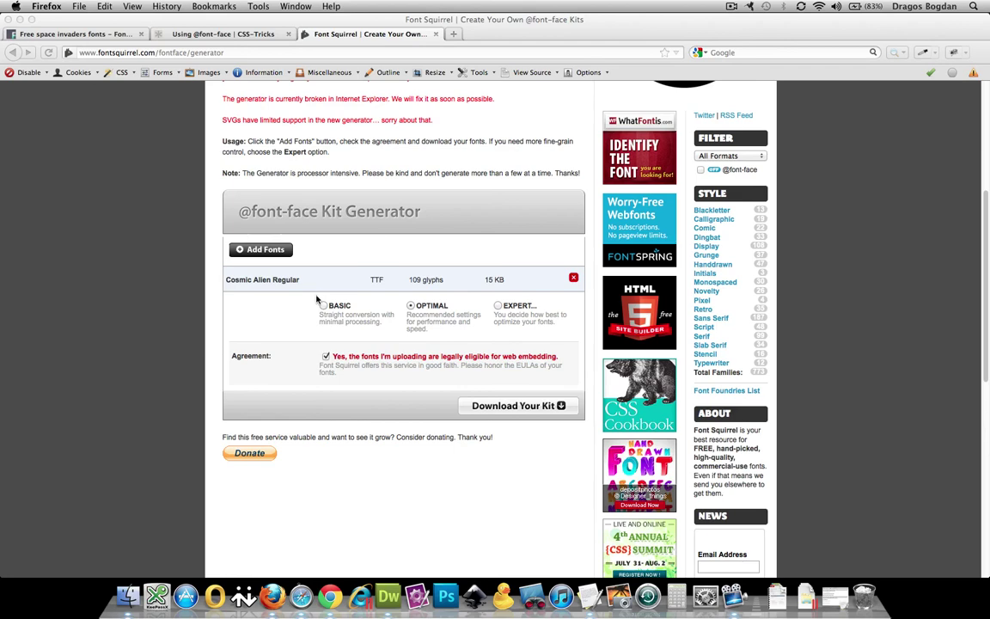
{"action": "scroll", "coordinate": [323, 301], "scroll_direction": "down", "scroll_amount": 3}
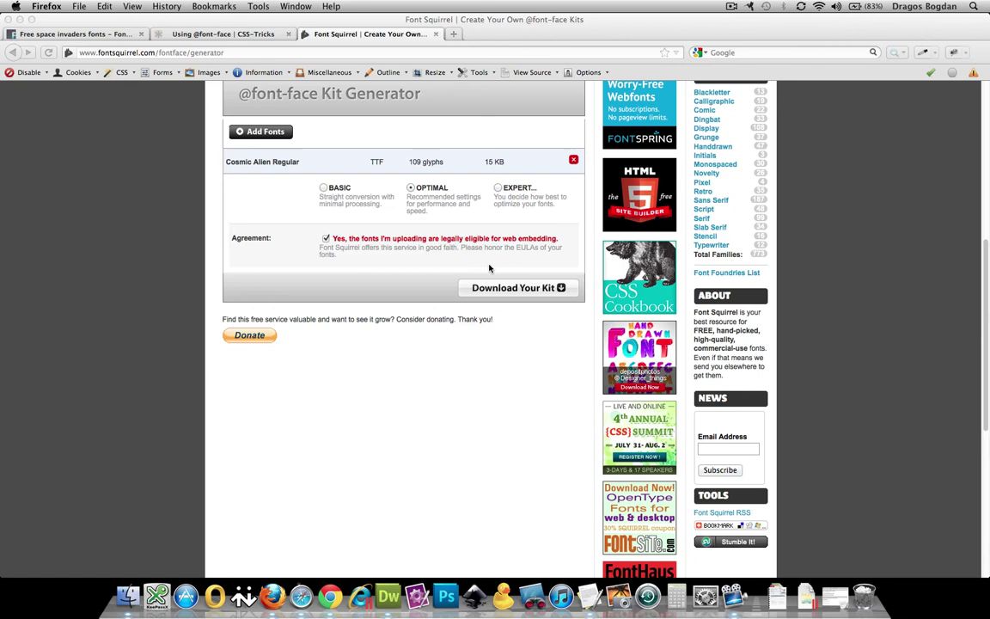
{"action": "left_click", "coordinate": [493, 290]}
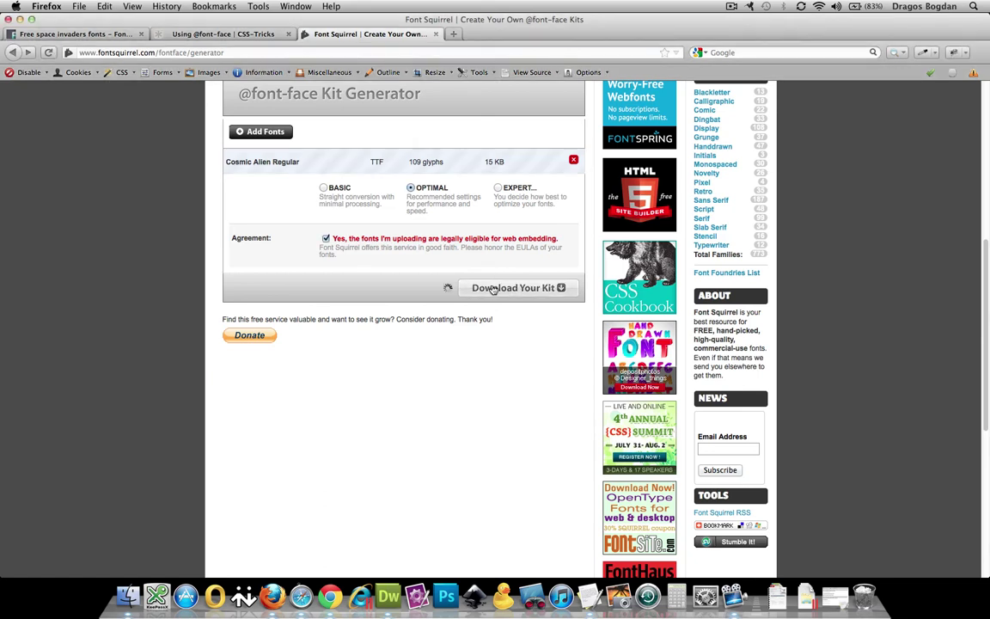